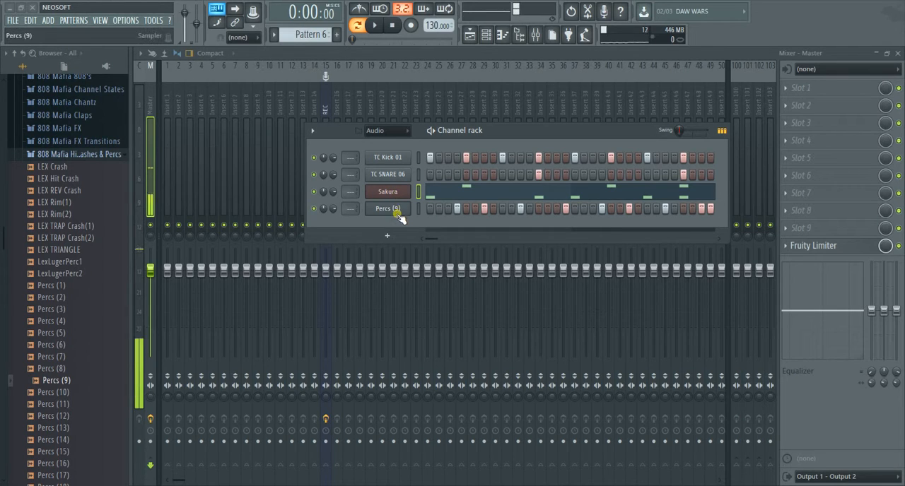
Step: Play back Pattern 6, stop it, and audition the Percs (9) sample from its waveform in the channel settings
left_click(382, 27)
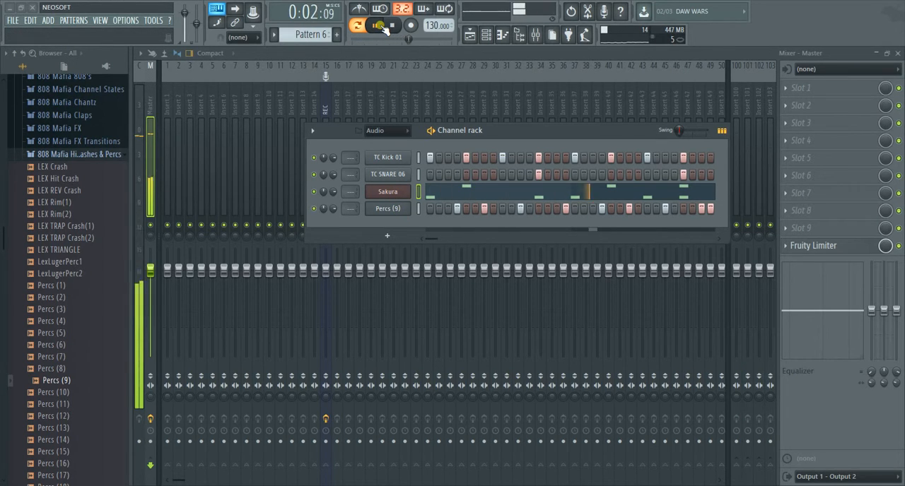
left_click(393, 26)
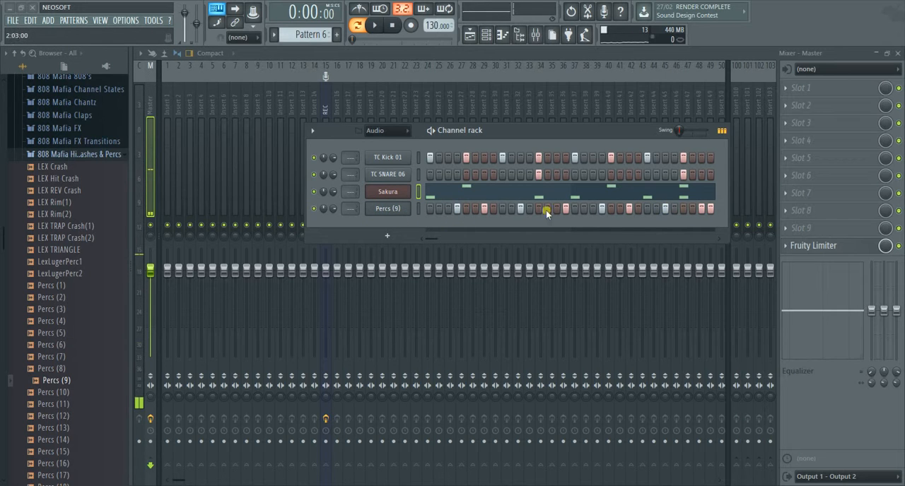
left_click(400, 209)
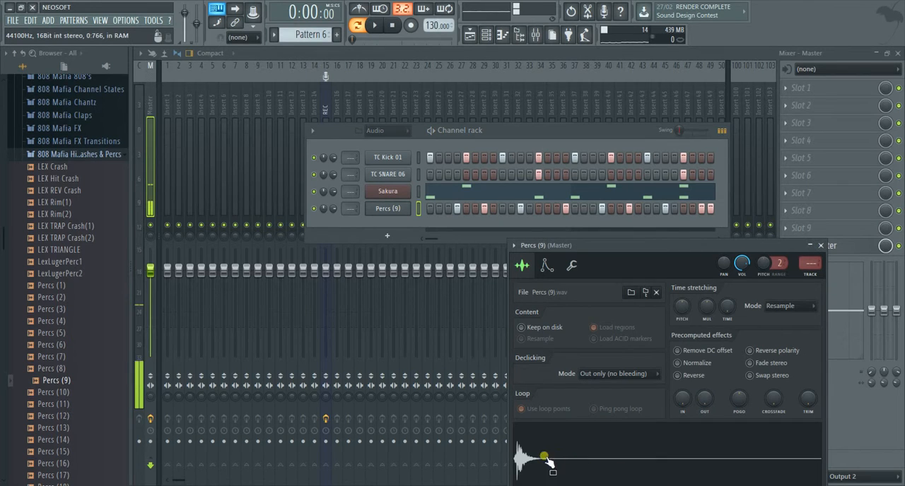
left_click(523, 459)
left_click(523, 460)
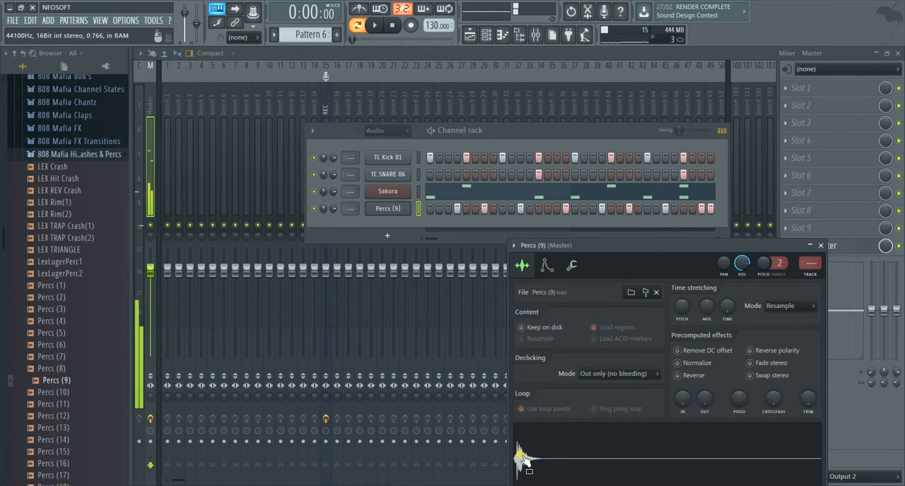
left_click(523, 460)
left_click(529, 460)
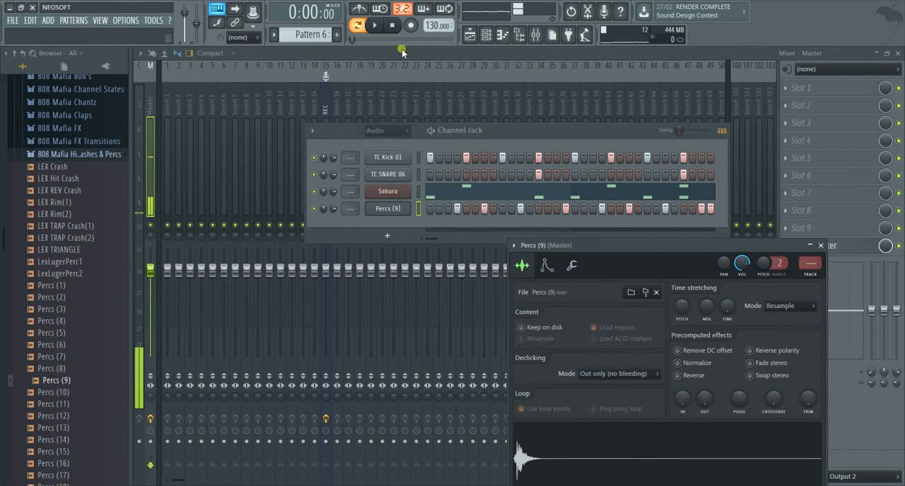
Step: Load the STR Deep Harp 2 FG preset from the String bank into the Sakura channel
left_click(396, 194)
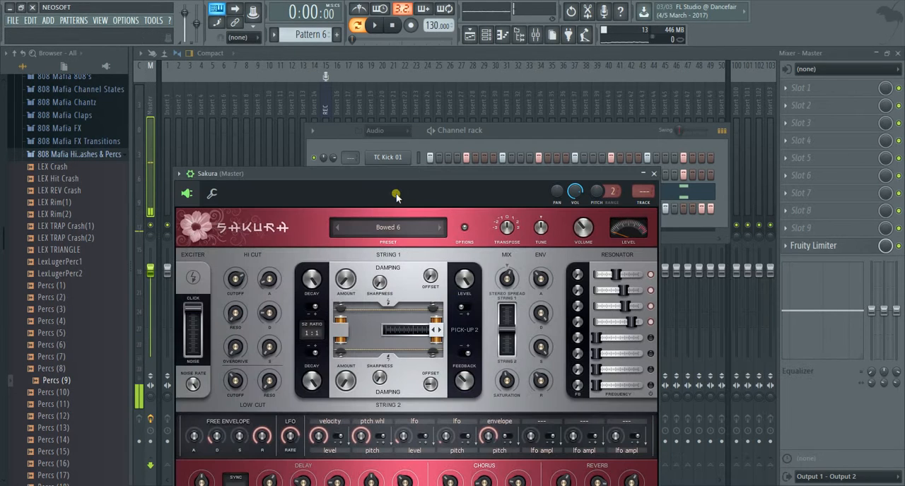
left_click(403, 230)
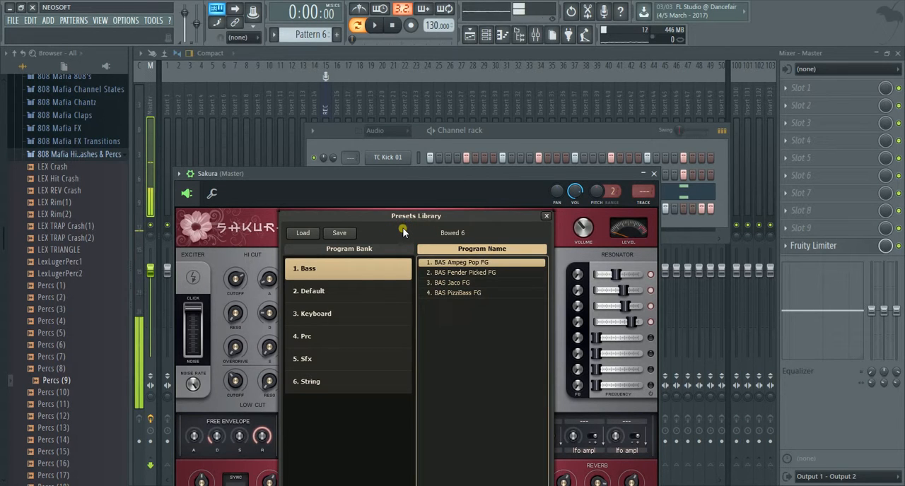
left_click(349, 385)
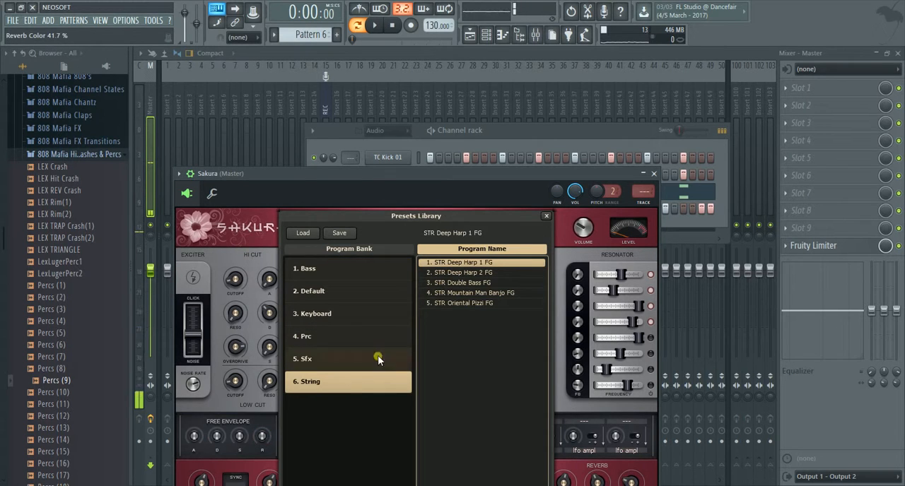
double_click(478, 274)
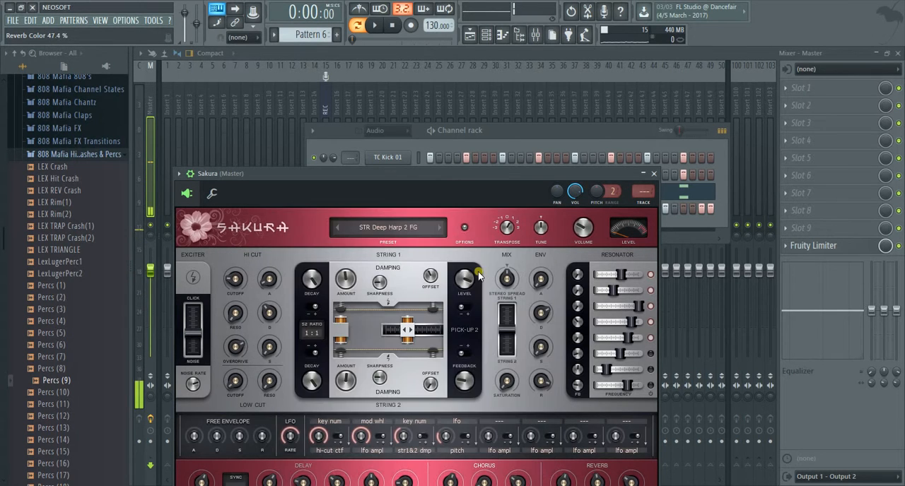
Step: Solo the Sakura channel in the channel rack and start playing the pattern
left_click_drag(548, 170, 555, 304)
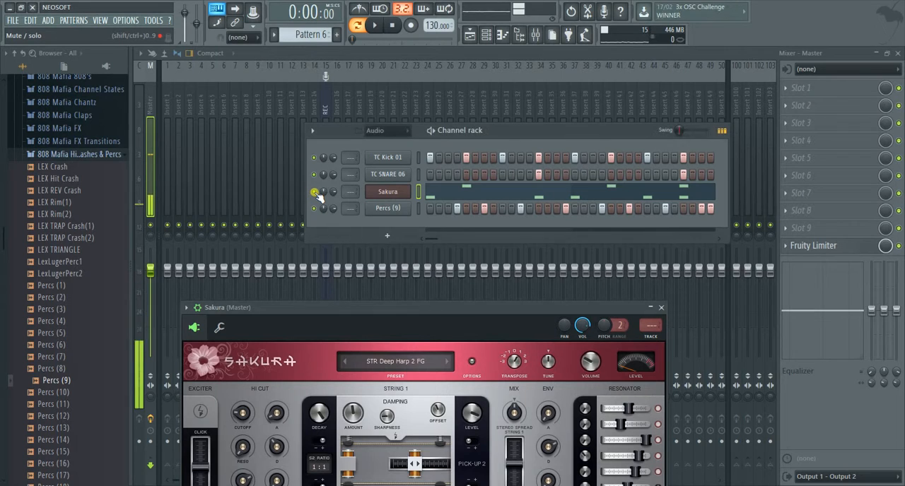
right_click(315, 193)
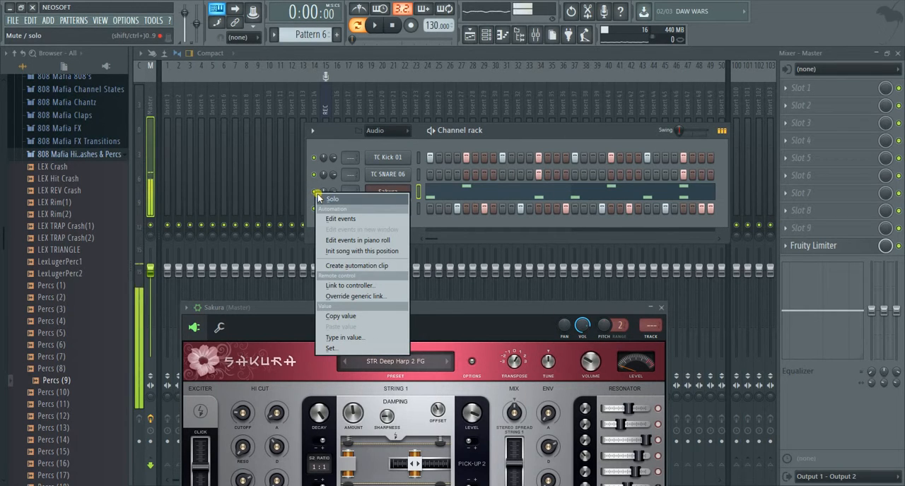
left_click(328, 199)
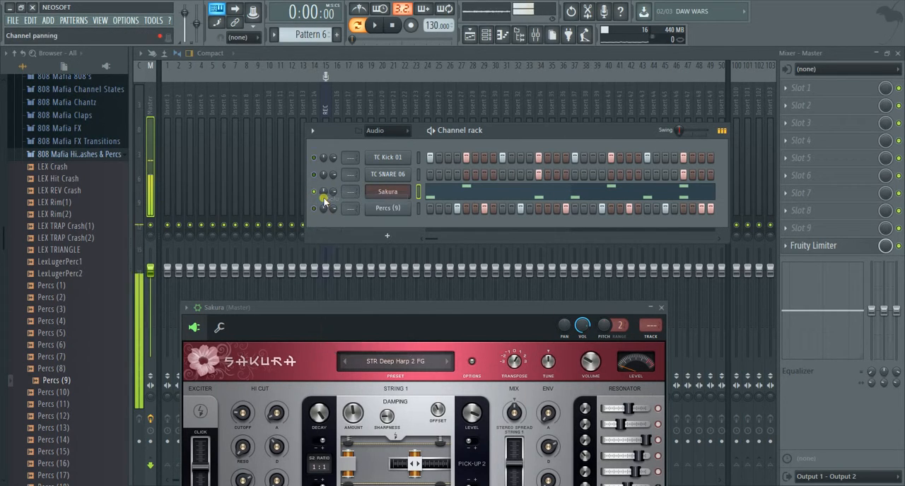
left_click(376, 27)
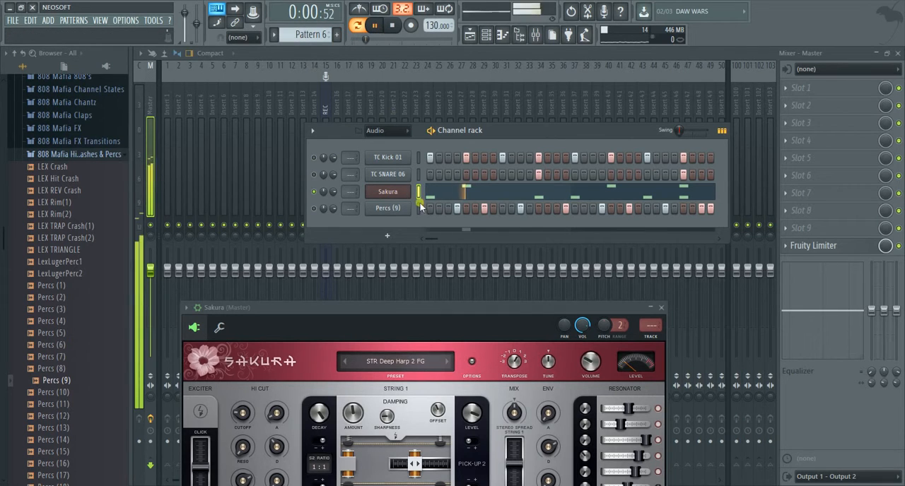
Step: Load the KBD Grand Harpsikord FG preset from Sakura's Keyboard bank while the pattern plays
left_click_drag(422, 311, 407, 117)
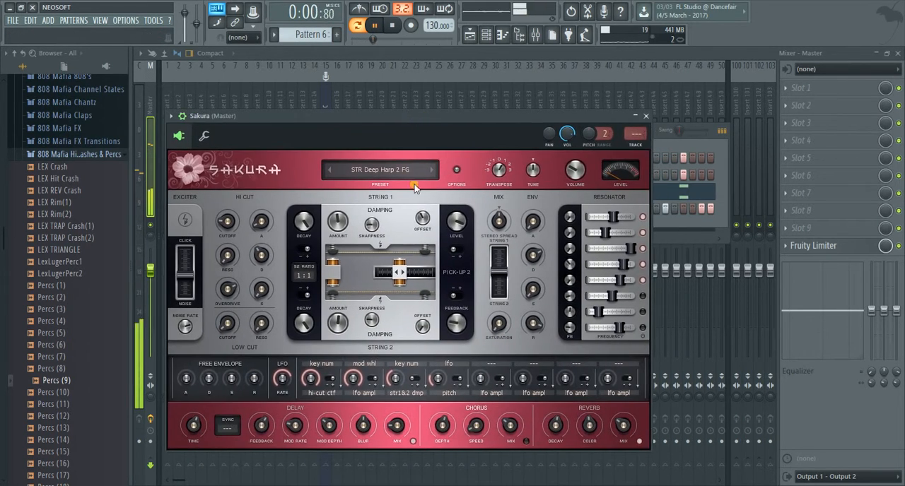
left_click(351, 170)
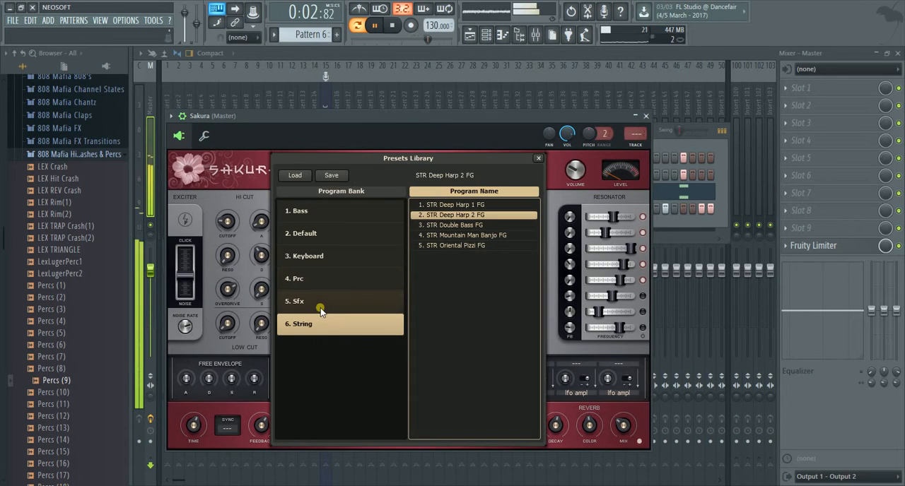
left_click(312, 256)
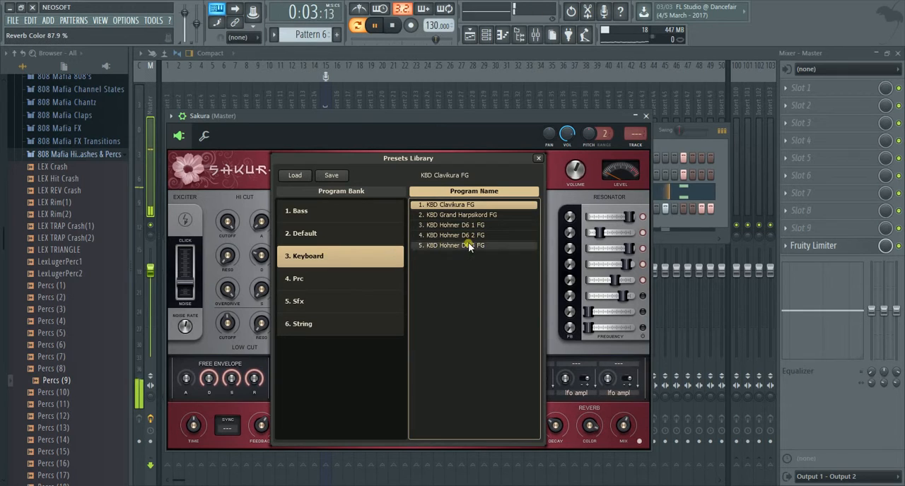
double_click(462, 215)
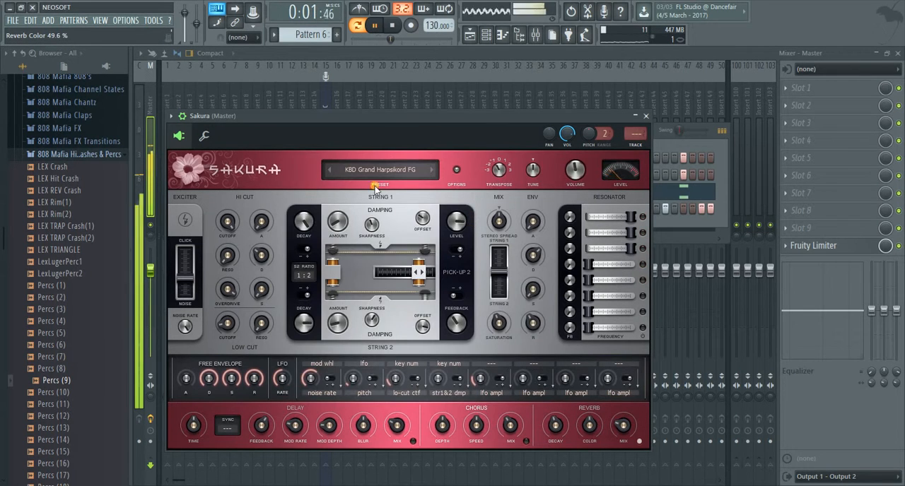
Step: Load the BAS Fender Picked FG preset from Sakura's Bass bank and close the instrument window
left_click(375, 174)
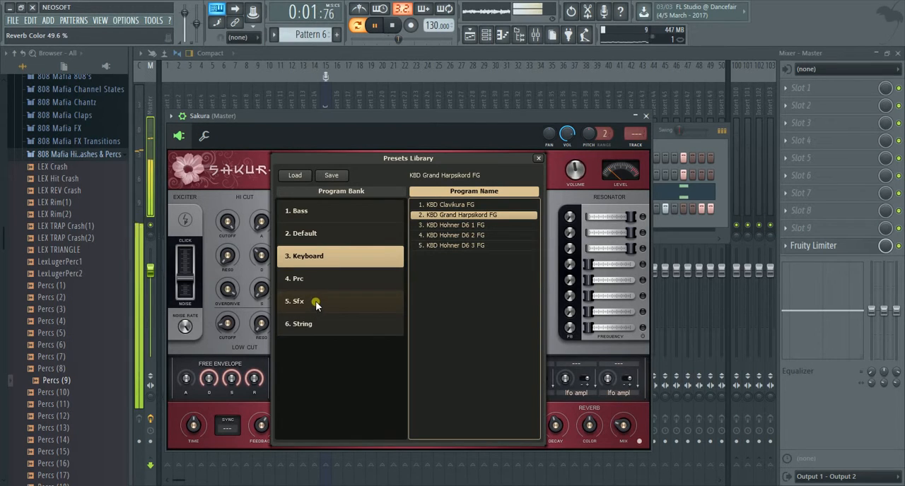
left_click(317, 212)
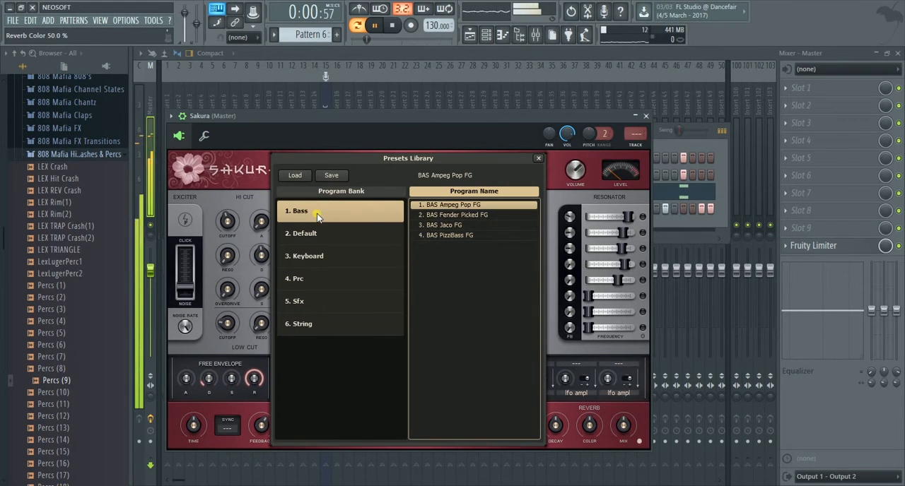
double_click(468, 216)
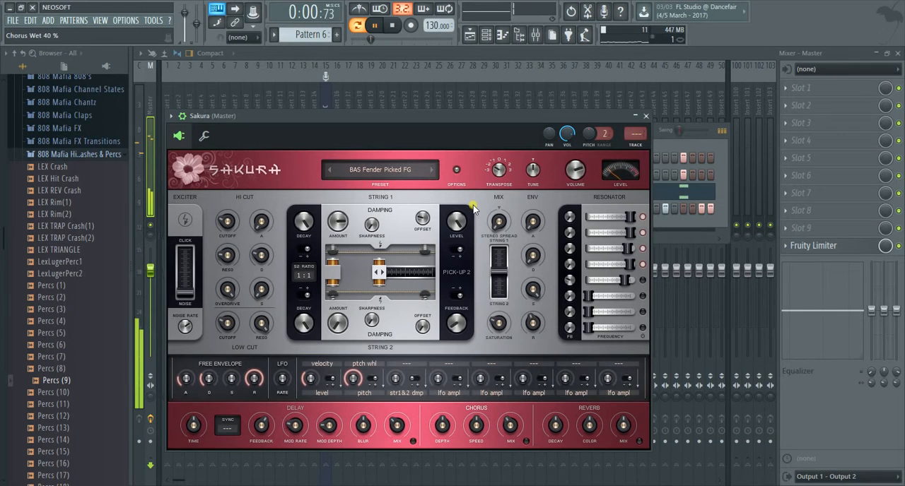
left_click(646, 117)
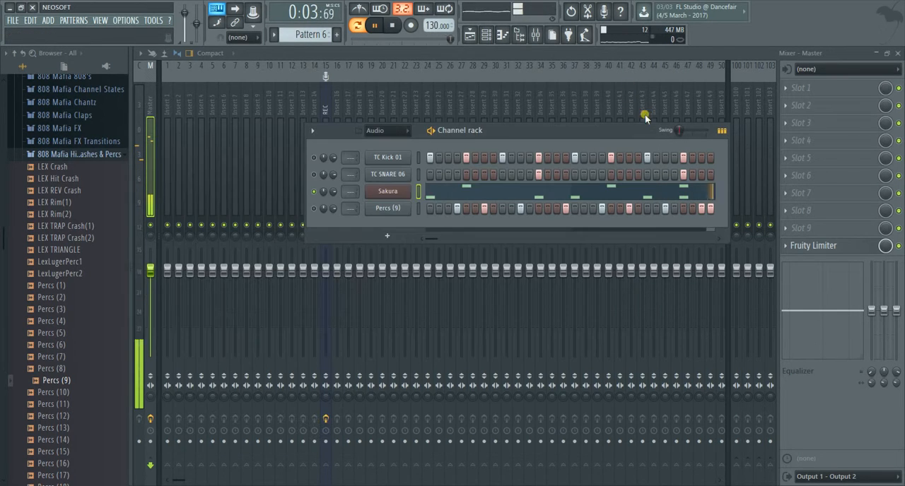
Step: Replace the Sakura instrument with Nexus_2, keeping the channel's notes, and stop playback
left_click(388, 191)
right_click(387, 191)
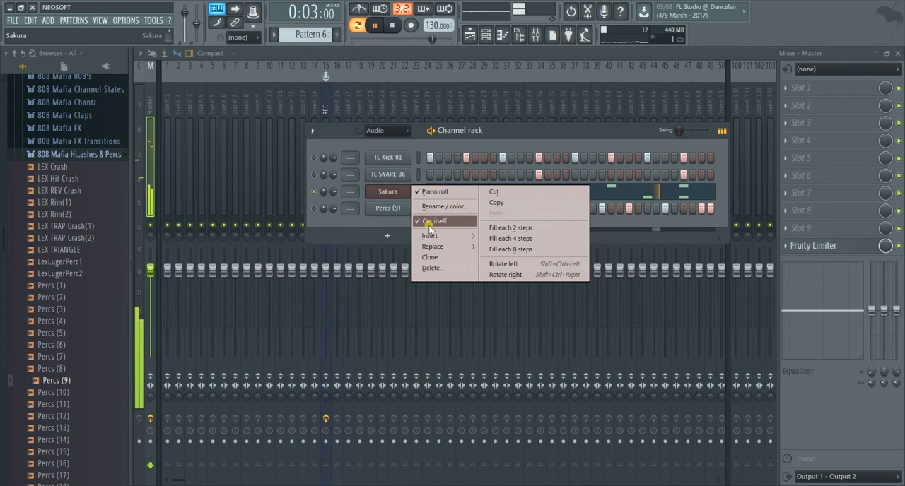
left_click(387, 191)
right_click(387, 192)
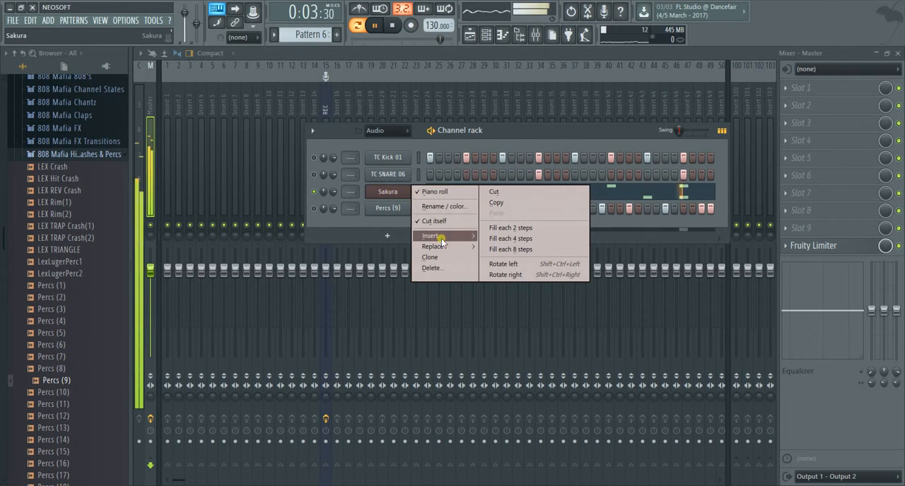
mouse_move(446, 252)
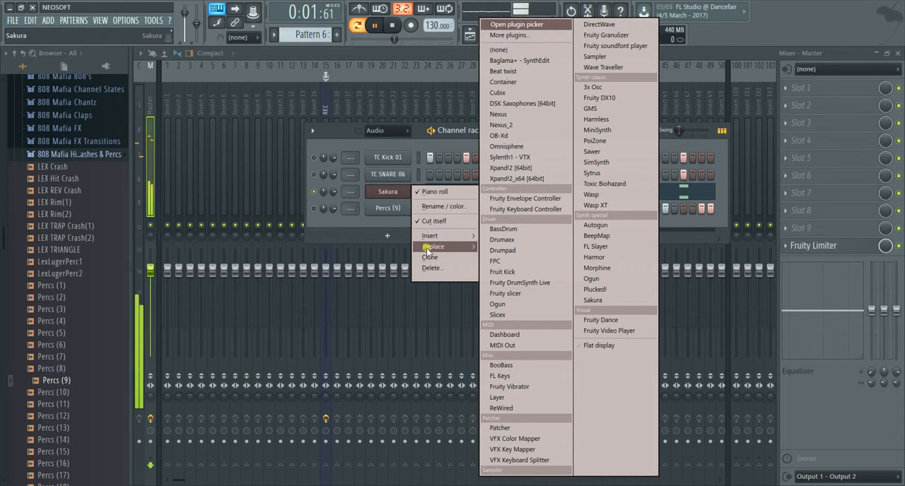
left_click(530, 126)
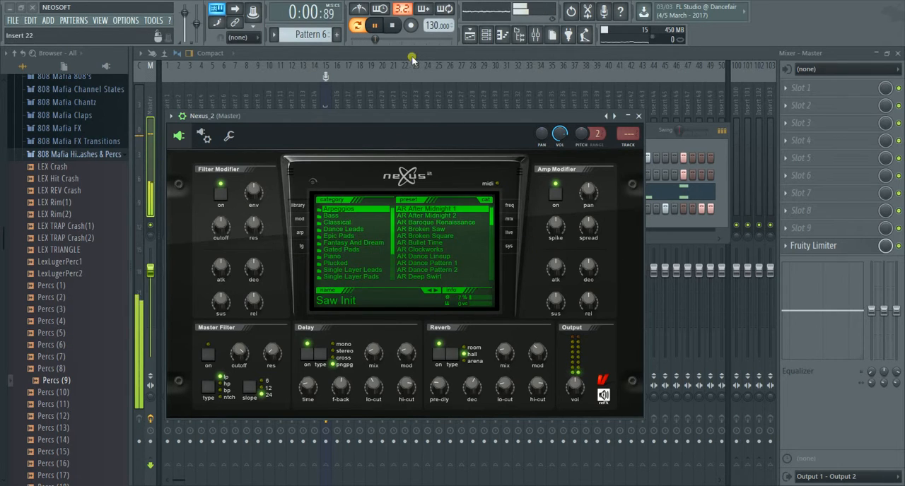
left_click(394, 26)
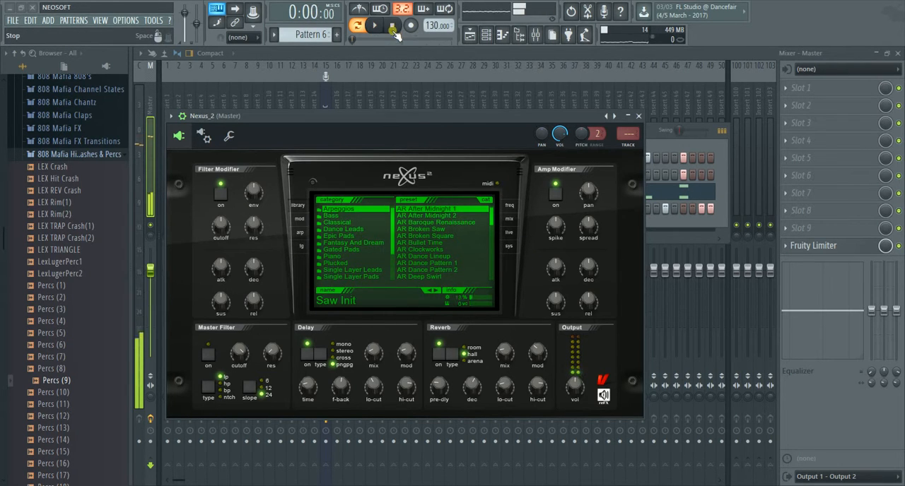
Step: Load the PL Dyk Pikes preset from the Plucked category in Nexus_2 and audition the melody
left_click(350, 263)
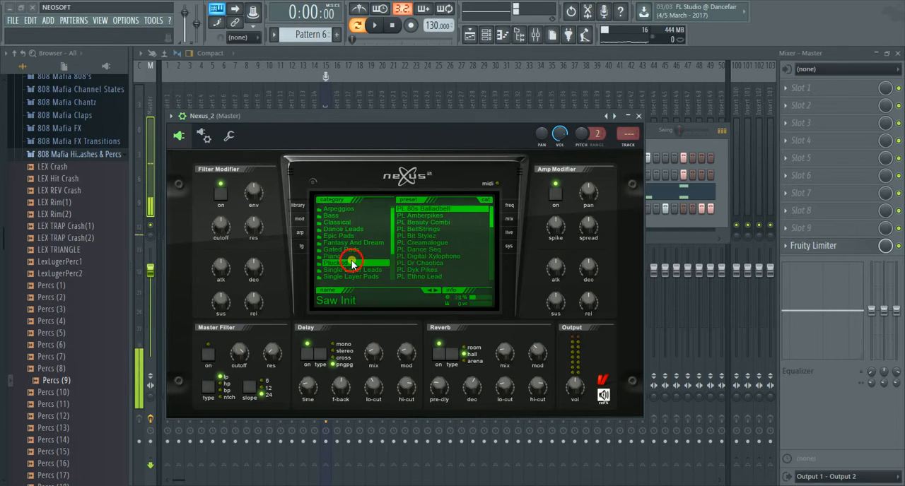
left_click(434, 271)
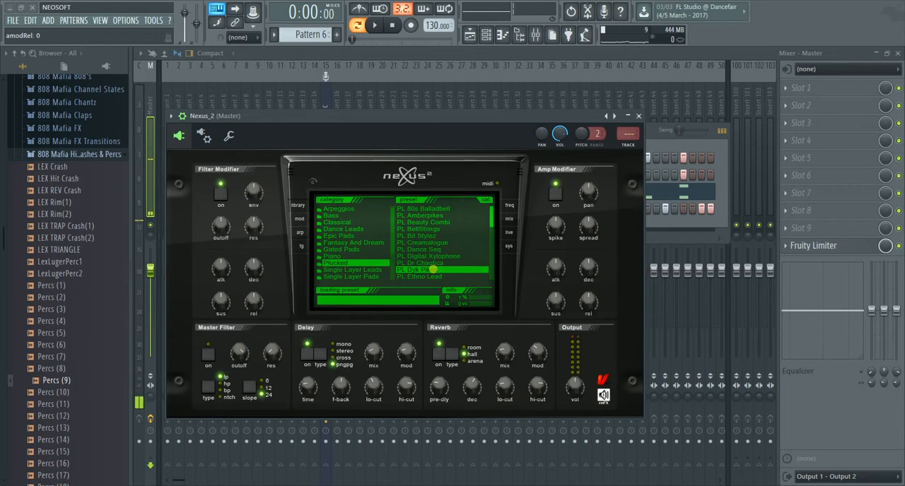
left_click(376, 25)
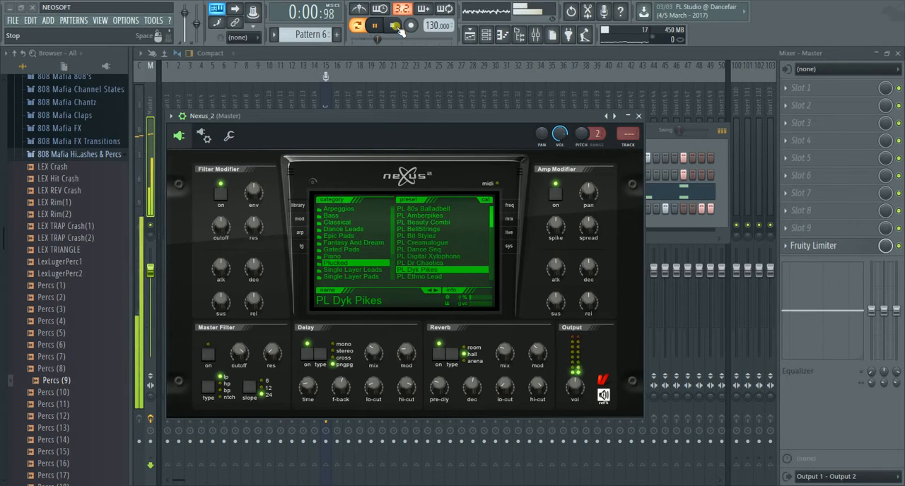
left_click(396, 27)
Step: Unsolo the Nexus_2 channel so all channels sound, and play the full pattern once before stopping
left_click_drag(475, 116, 451, 299)
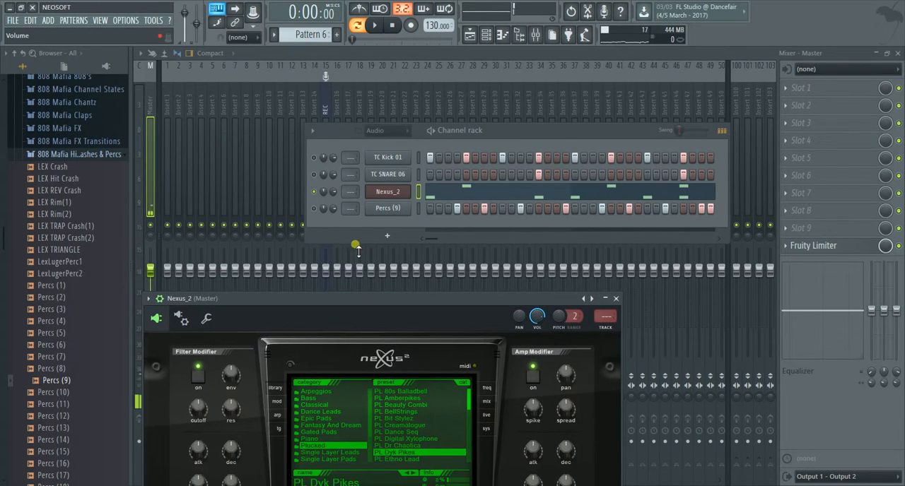
right_click(314, 193)
left_click(321, 200)
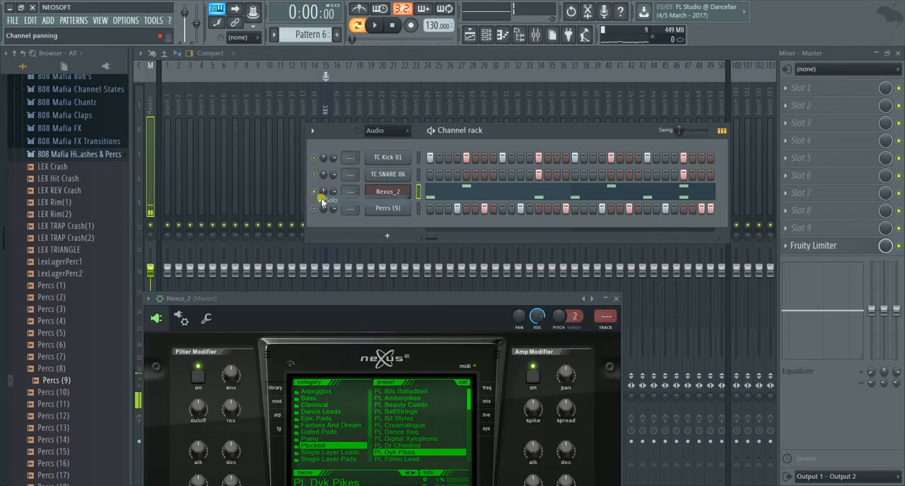
left_click(379, 26)
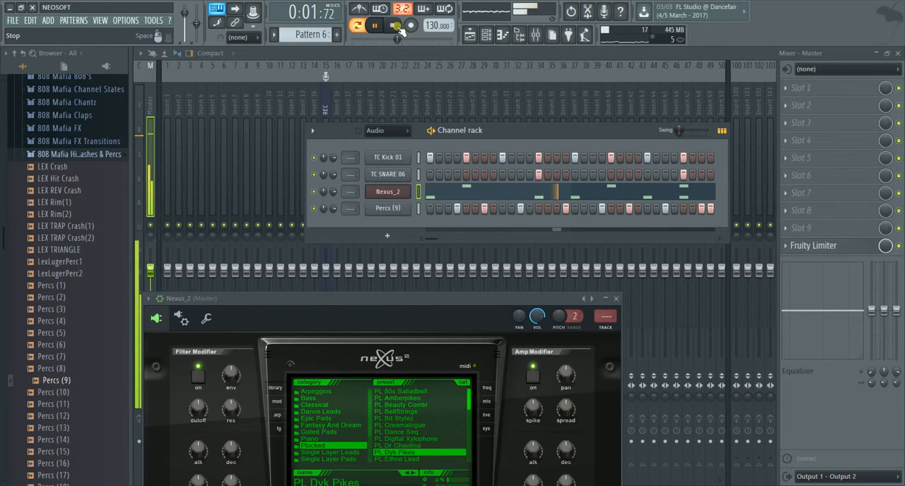
left_click(396, 27)
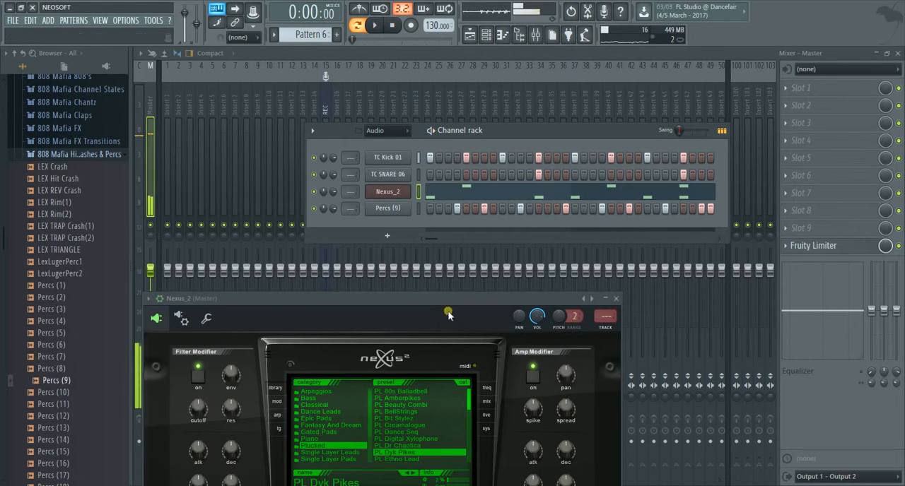
Step: Collapse the 808 Mafia hi-hats and percussion folder and look through the sample packs for another sound
left_click_drag(450, 299, 489, 290)
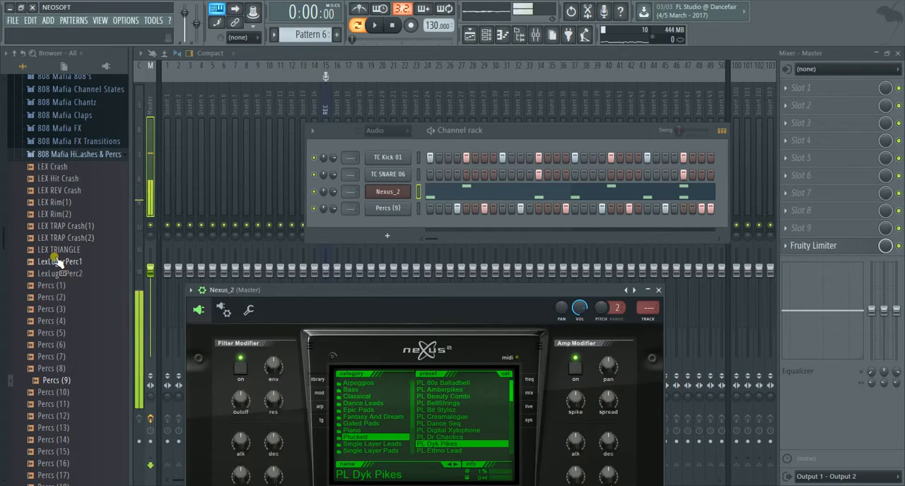
scroll(43, 225, "up", 4)
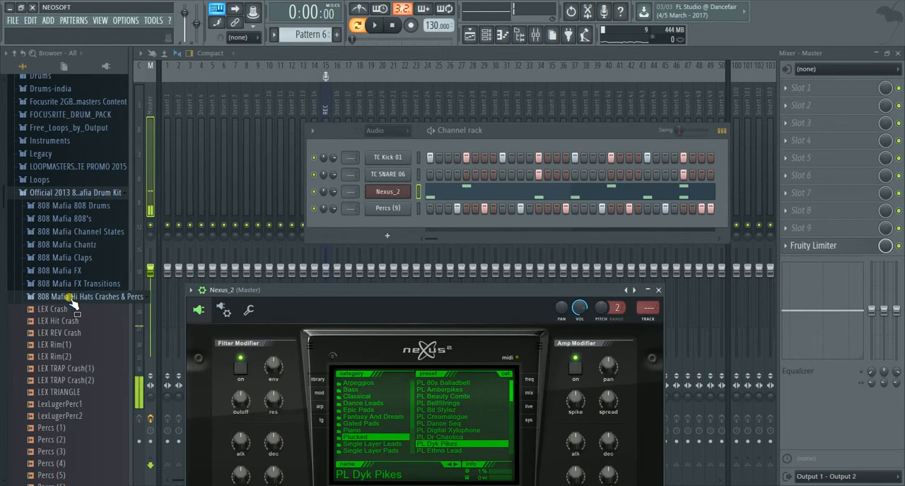
left_click(70, 302)
scroll(28, 233, "up", 7)
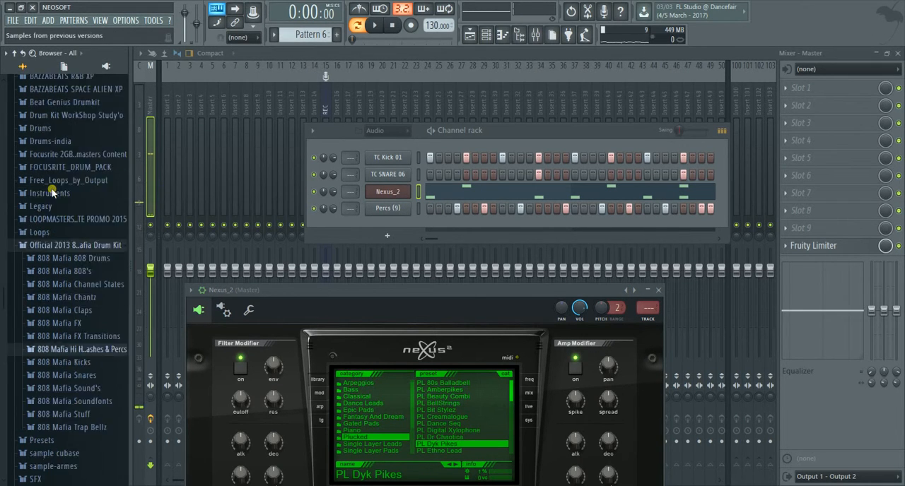
left_click(31, 243)
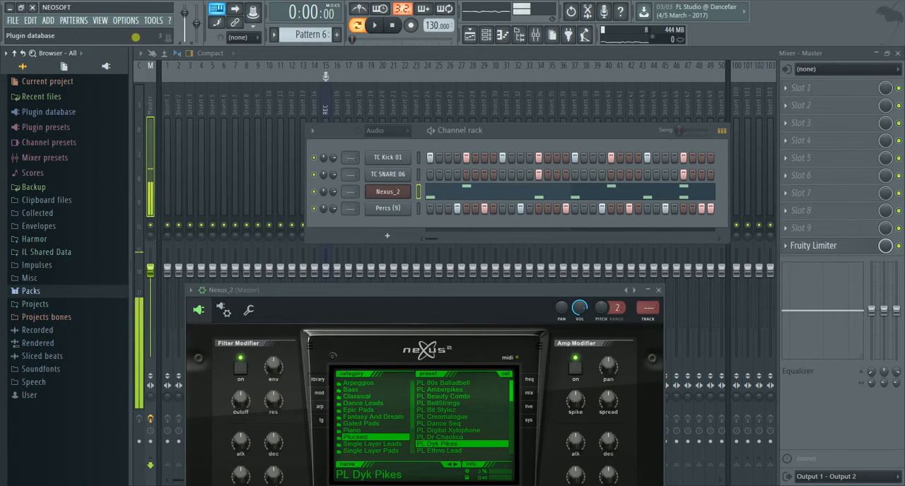
left_click(31, 292)
scroll(33, 264, "down", 8)
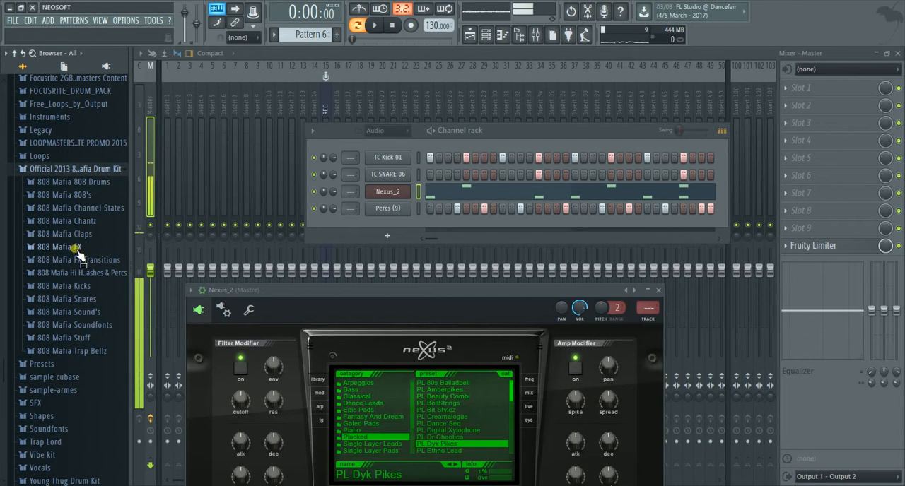
scroll(48, 173, "up", 2)
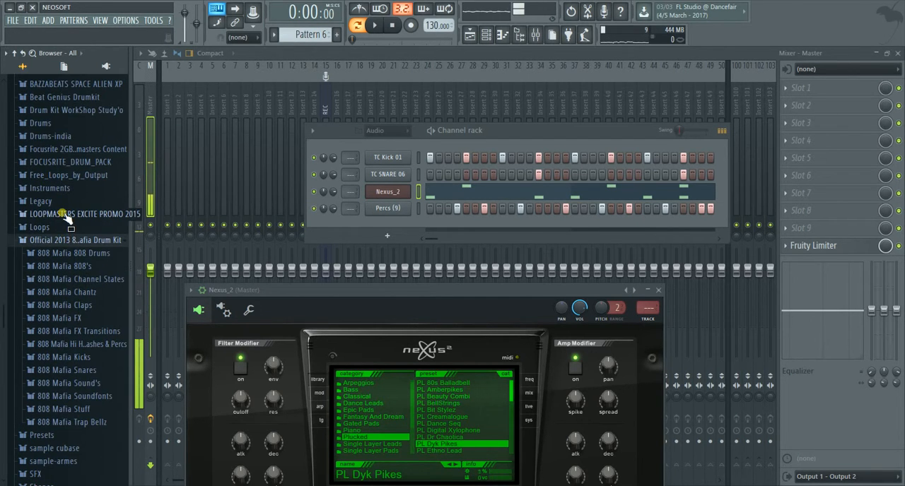
Step: Audition the A Synth_Bass_17 loop from the Loopmasters promo pack's SWEDISH EDM LOOPS folder and add it as a new channel
left_click(63, 214)
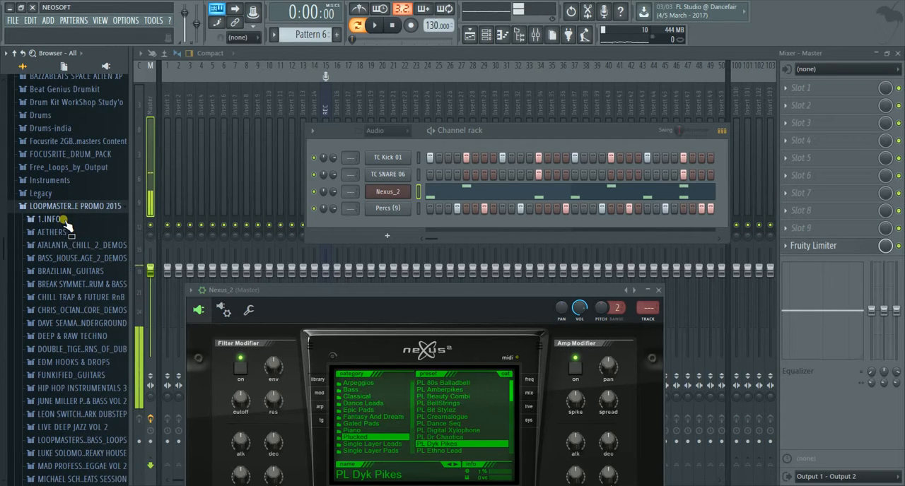
scroll(65, 223, "down", 2)
scroll(60, 225, "down", 8)
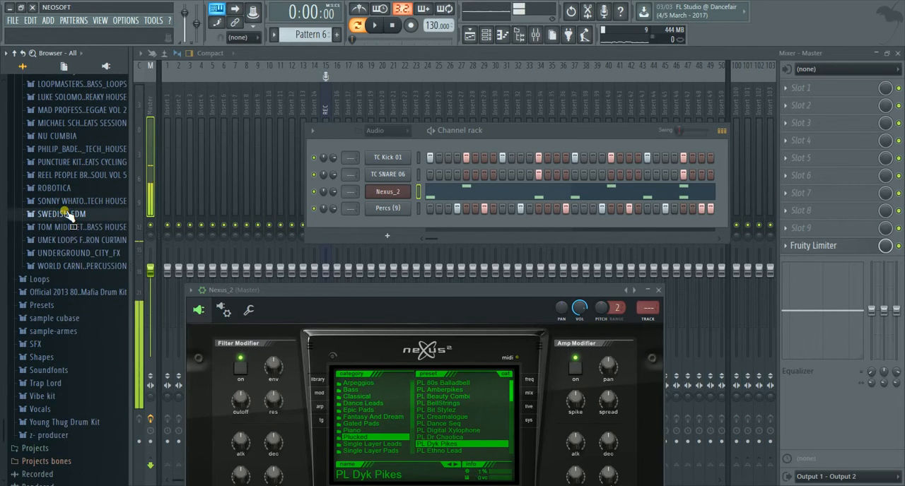
left_click(67, 213)
left_click(67, 228)
left_click(83, 252)
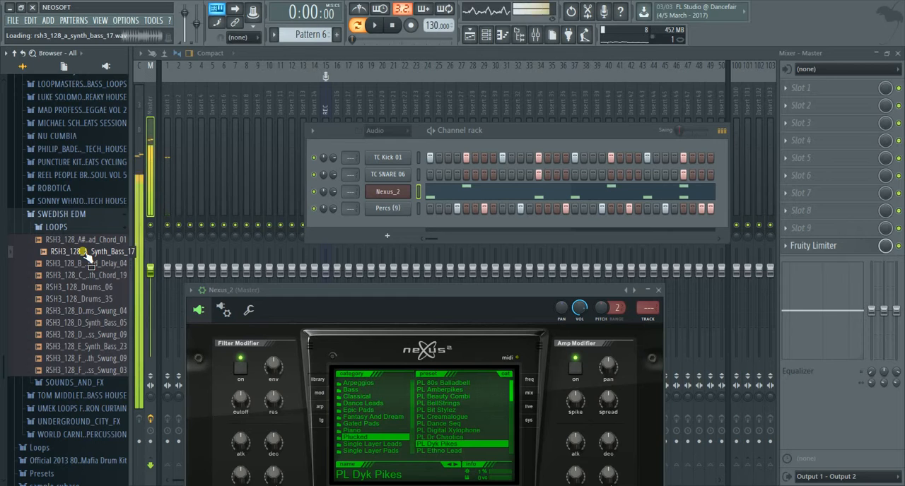
left_click_drag(84, 252, 373, 226)
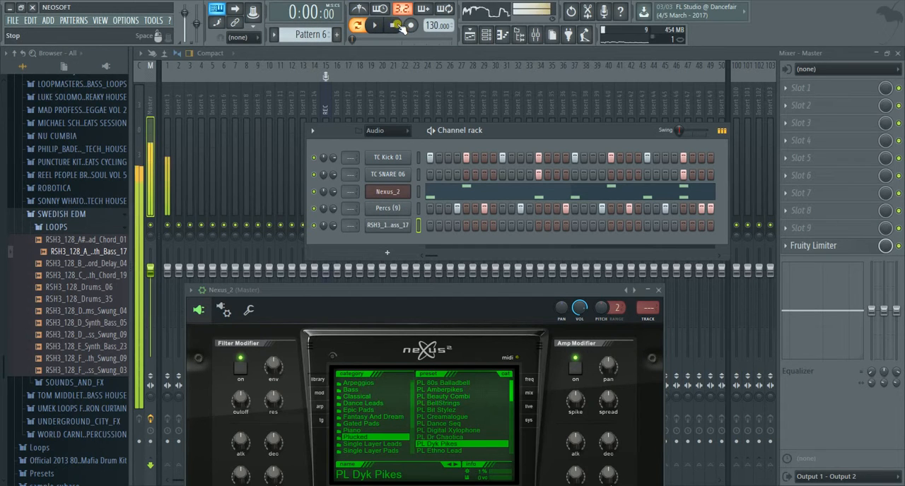
Step: Collapse the Loopmasters promo folders and open the 808 Mafia Claps folder in the 808 Mafia drum kit
left_click(56, 227)
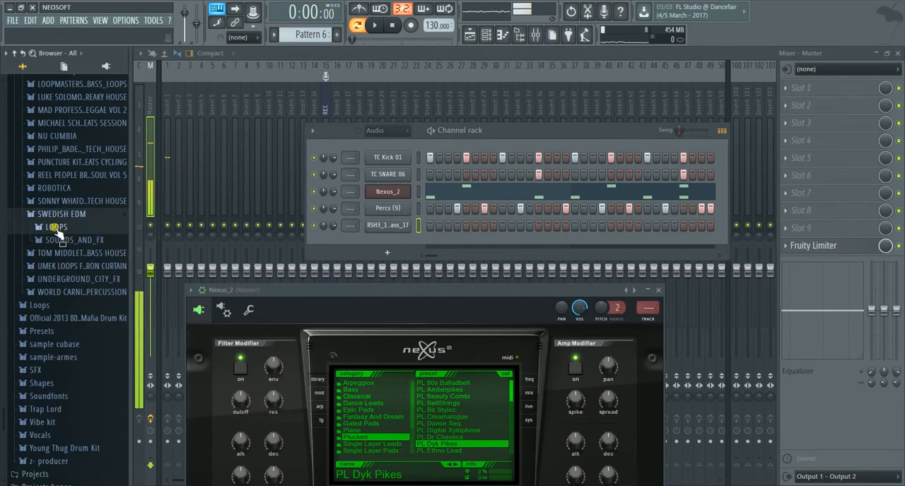
scroll(55, 229, "up", 2)
left_click(54, 287)
scroll(54, 279, "up", 8)
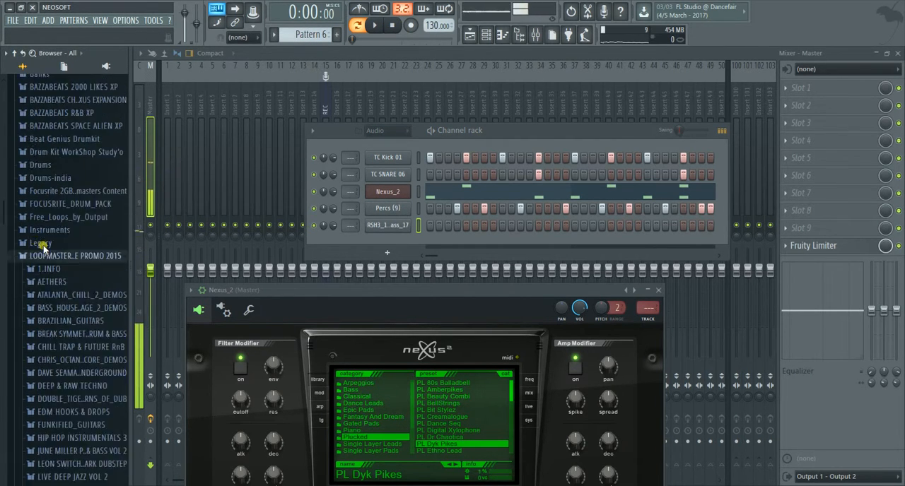
left_click(45, 277)
scroll(44, 274, "down", 3)
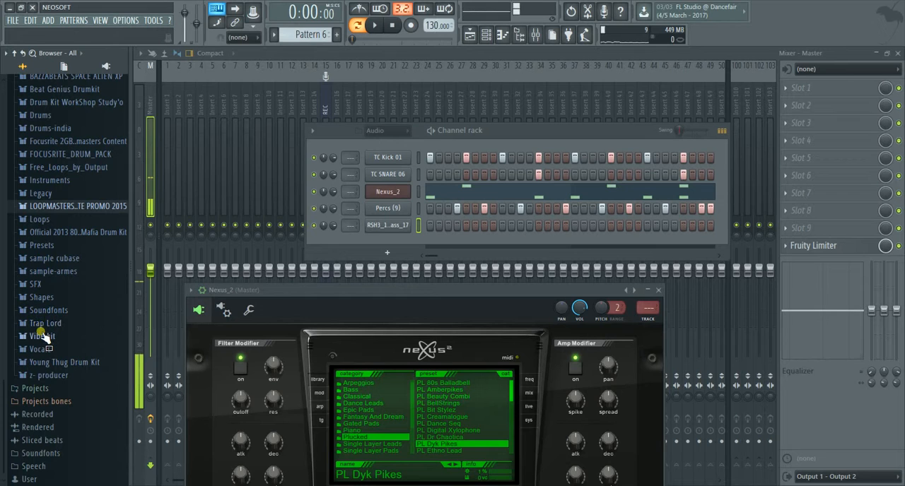
left_click(59, 234)
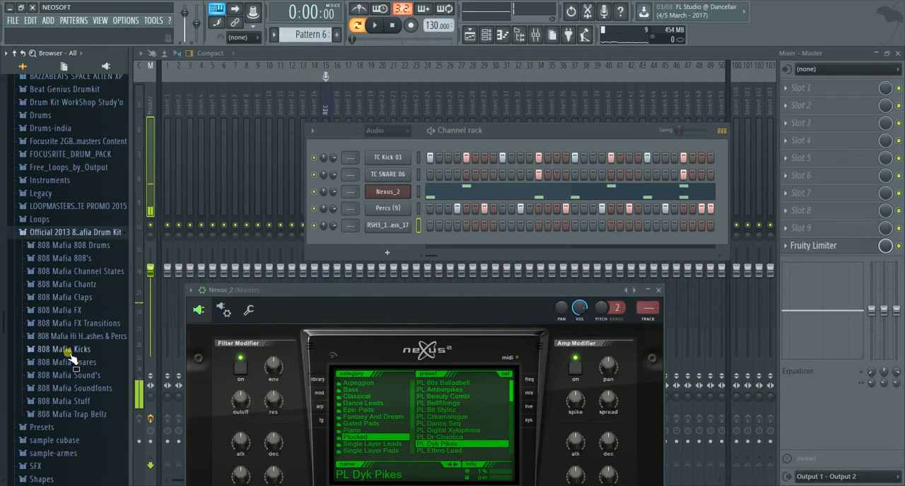
left_click(76, 296)
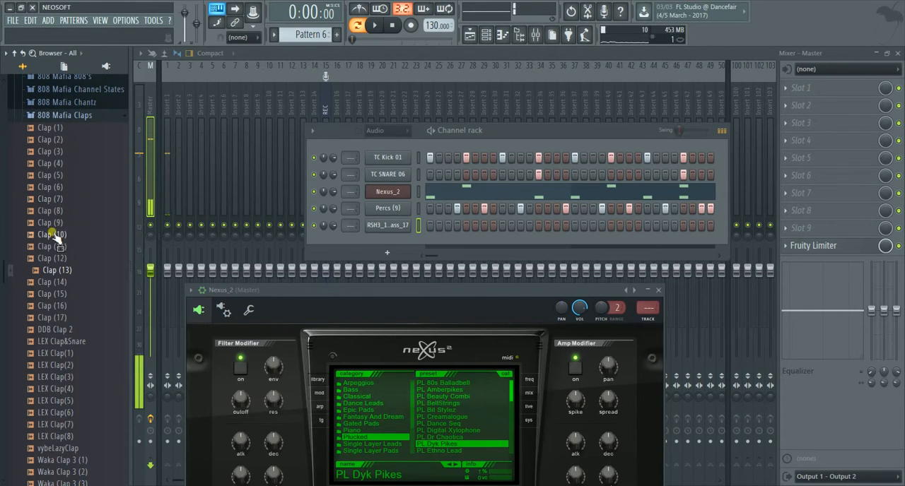
Step: Audition clap samples between Clap (1) and Clap (13) in the 808 Mafia Claps folder
scroll(62, 212, "down", 2)
scroll(64, 225, "up", 4)
left_click(59, 211)
left_click(58, 200)
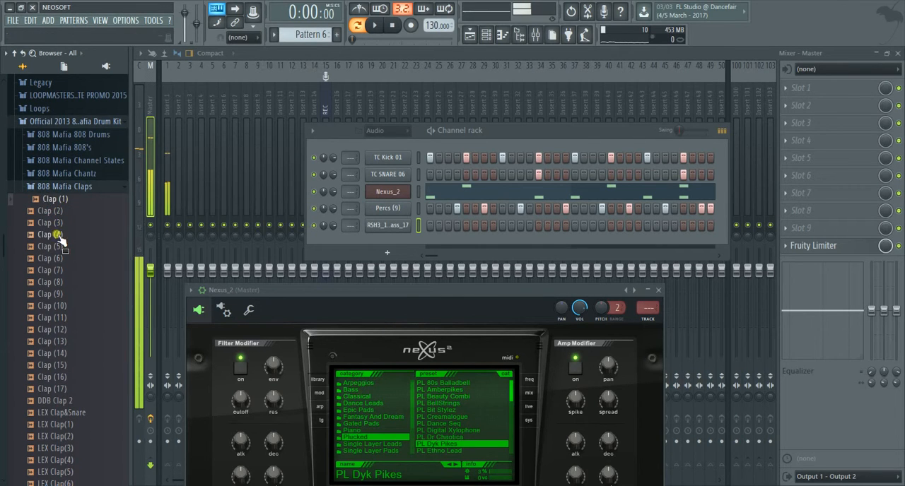
left_click(57, 234)
left_click(56, 271)
left_click(56, 283)
left_click(58, 294)
left_click(59, 306)
left_click(60, 318)
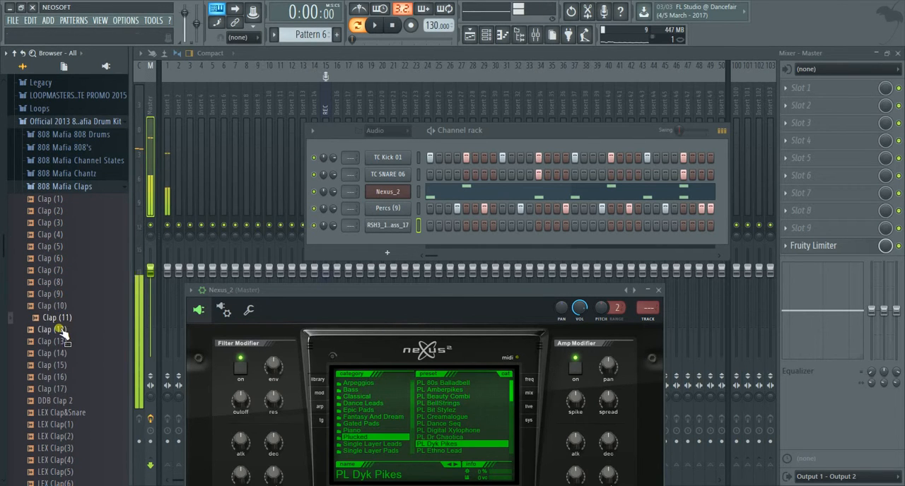
left_click(60, 330)
left_click(62, 341)
Step: Add Clap (13) as a new channel and place its hits on steps 13 and 29, matching the snare
left_click(60, 346)
left_click(59, 345)
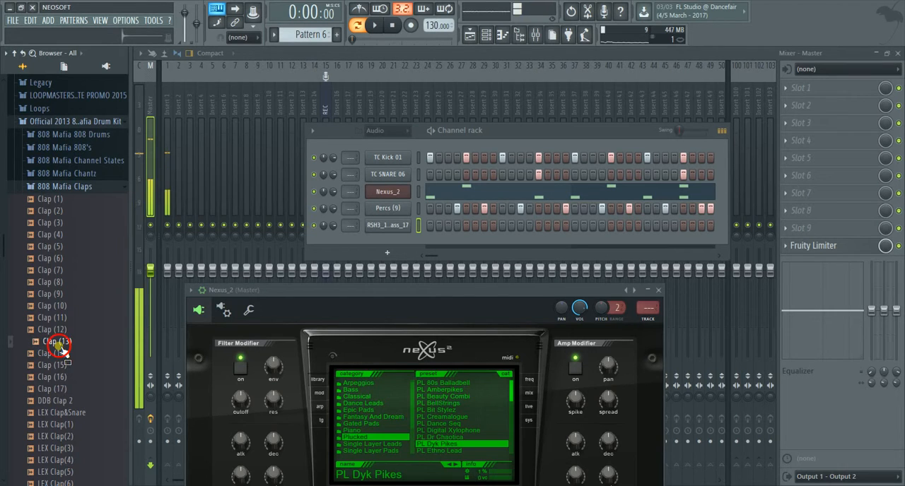
left_click(58, 346)
left_click_drag(59, 345, 373, 236)
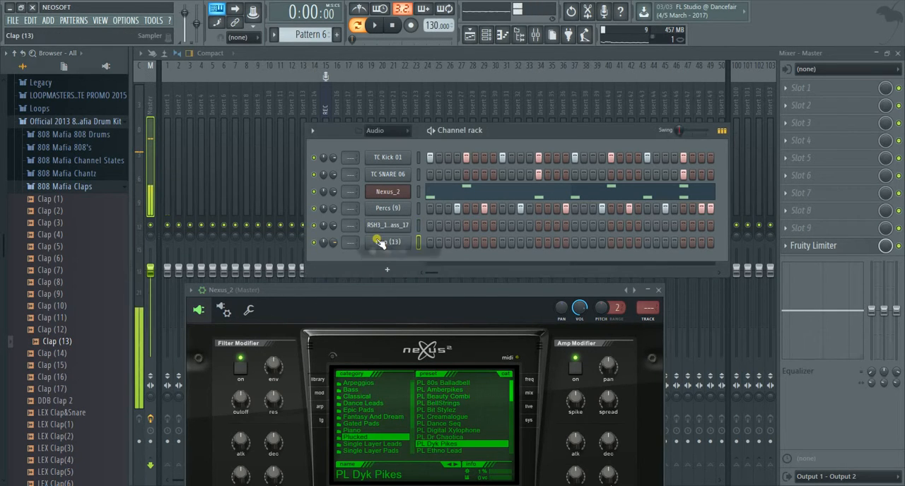
left_click(539, 242)
left_click(684, 243)
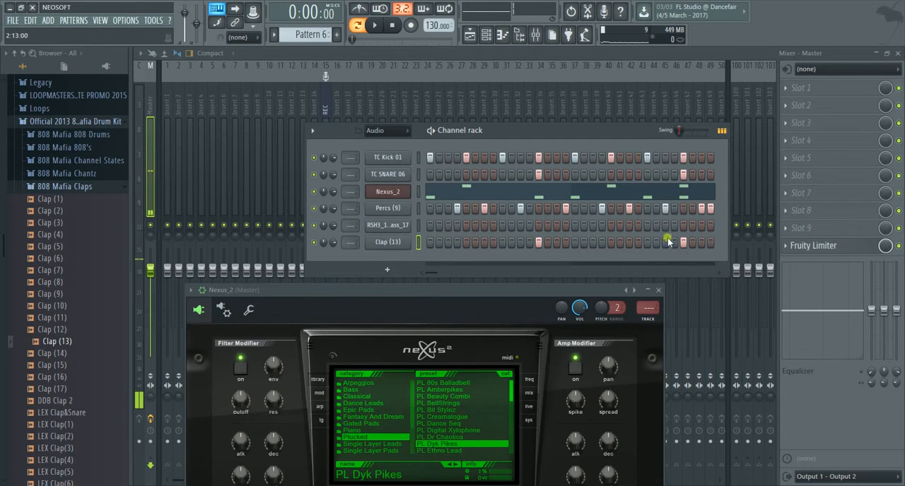
Step: Route the TC Kick 01 channel to mixer track 1 while the pattern plays, and try that track's volume fader
left_click(374, 26)
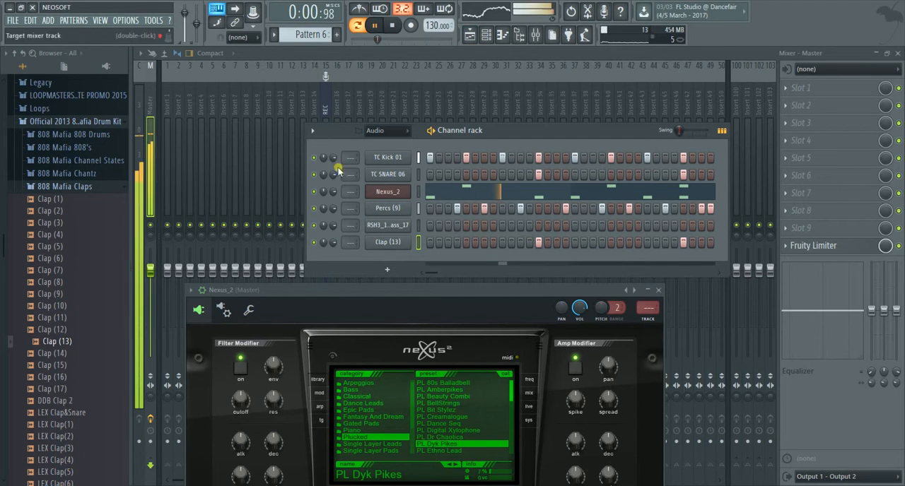
scroll(348, 157, "up", 1)
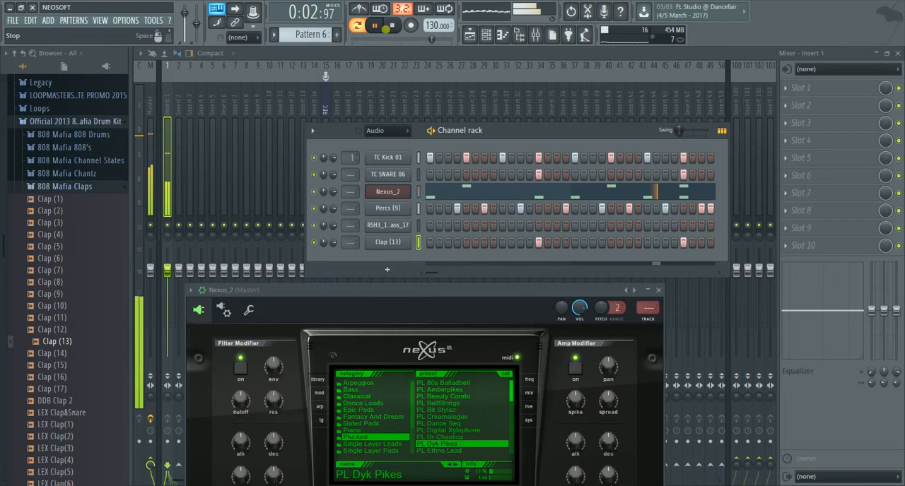
key("space")
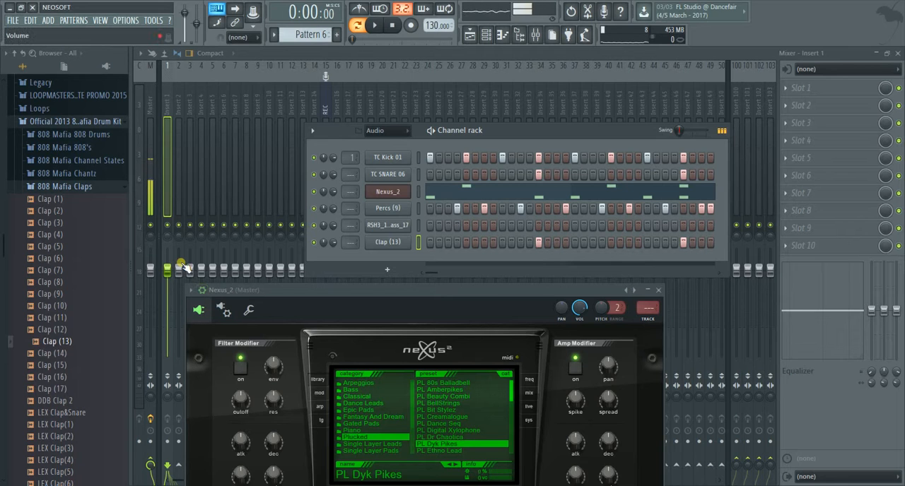
left_click_drag(169, 270, 167, 289)
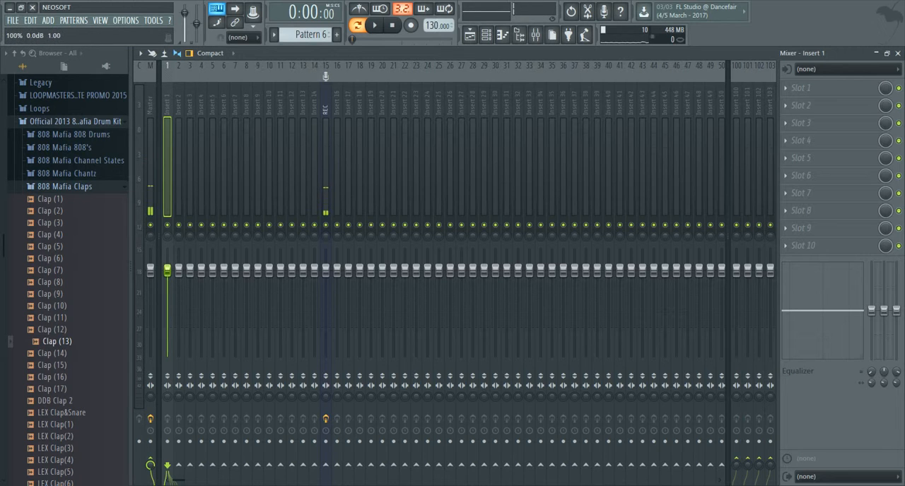
left_click(485, 35)
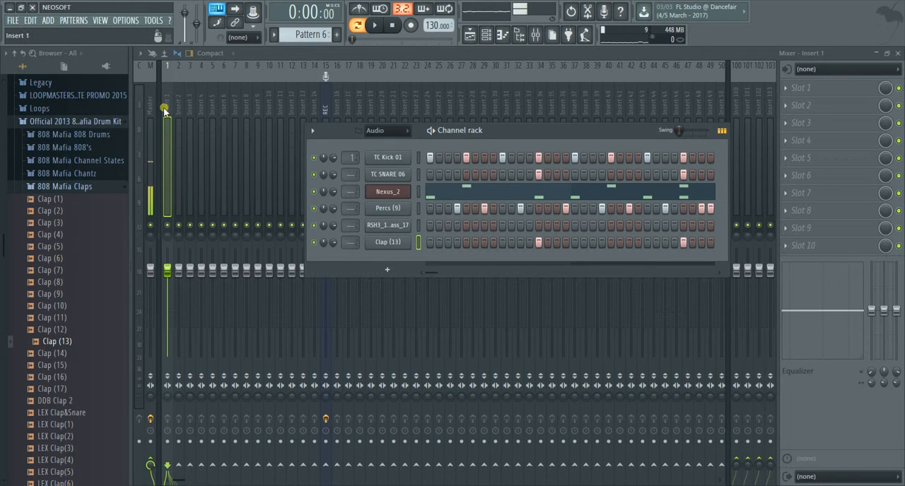
Step: Route TC SNARE 06 to mixer track 2, Nexus_2 to track 3 and Percs (9) to track 4
scroll(351, 174, "up", 3)
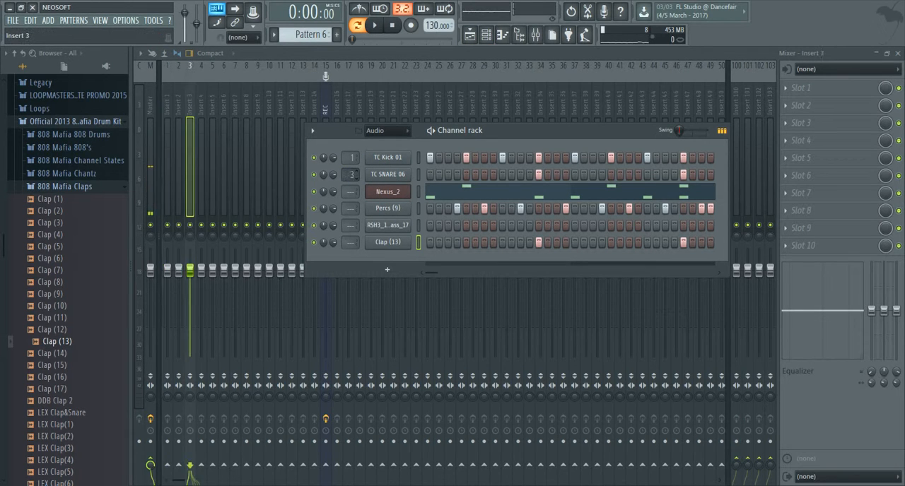
scroll(352, 174, "down", 1)
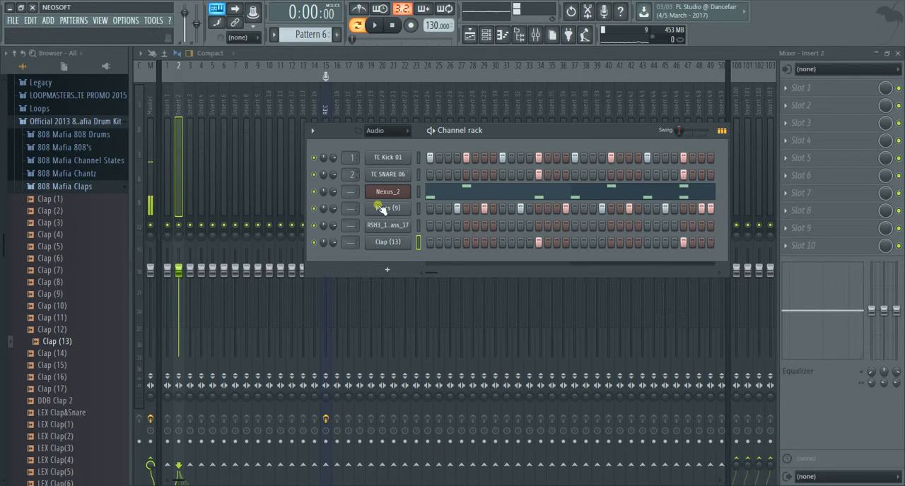
scroll(350, 192, "up", 3)
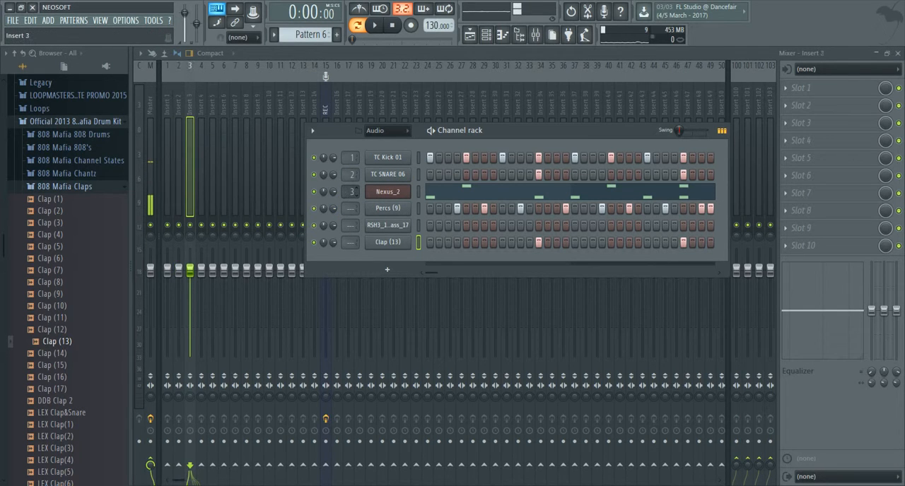
scroll(350, 191, "up", 1)
scroll(350, 191, "down", 1)
scroll(351, 208, "up", 3)
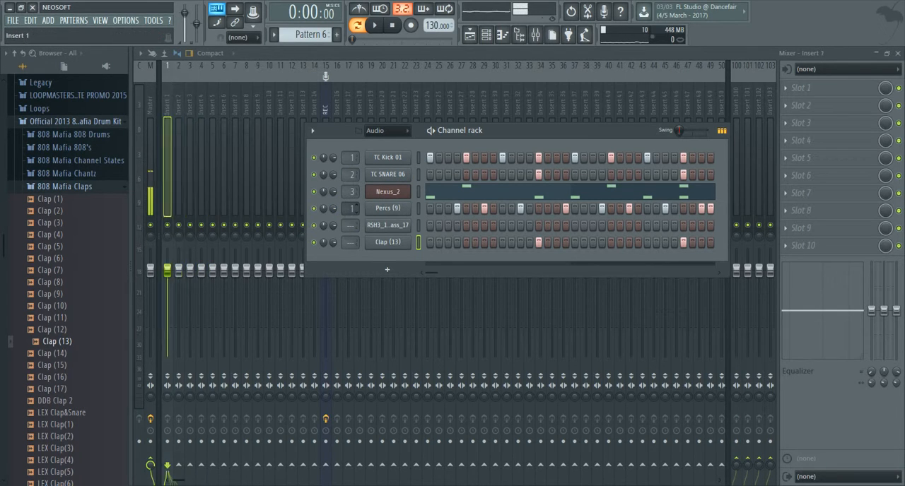
scroll(353, 207, "up", 1)
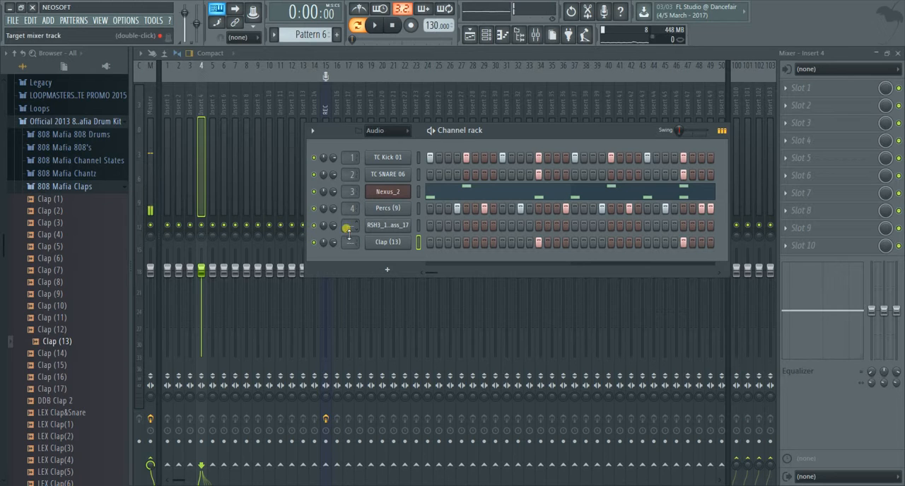
Step: Route the synth bass loop channel to mixer track 5 and Clap (13) to track 6
scroll(354, 226, "up", 5)
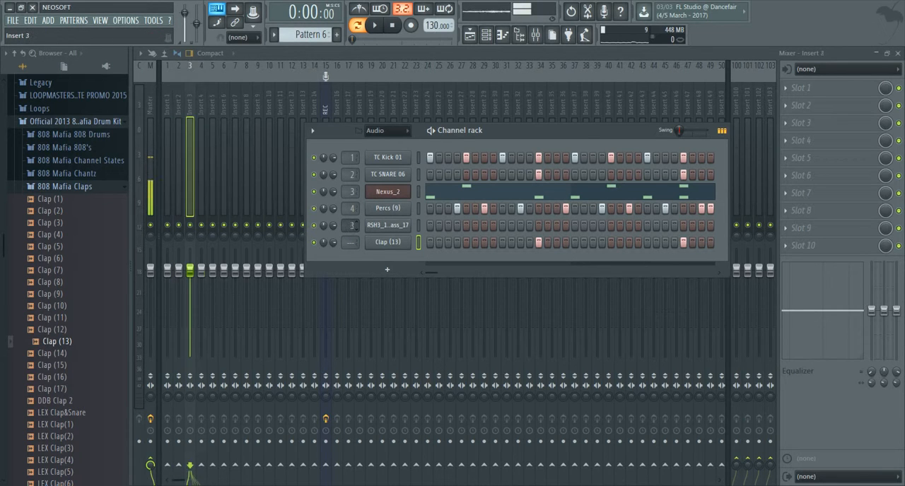
scroll(353, 226, "down", 3)
scroll(355, 225, "down", 2)
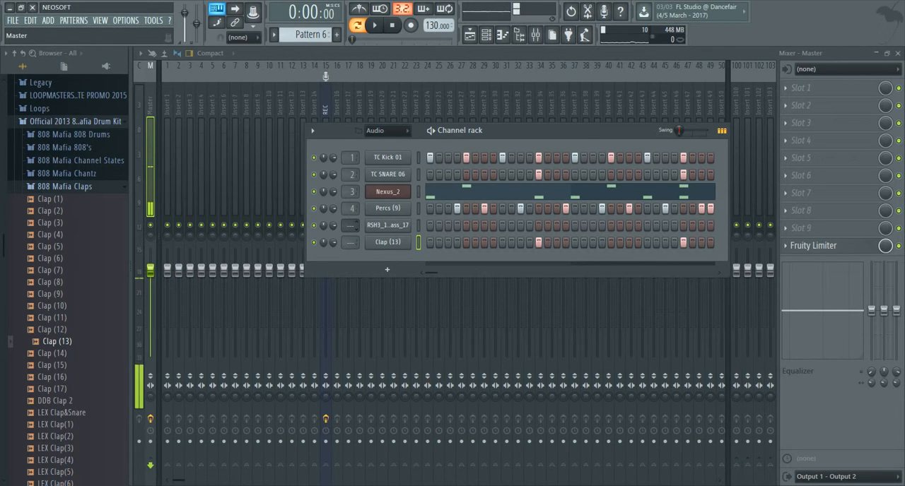
scroll(356, 226, "up", 5)
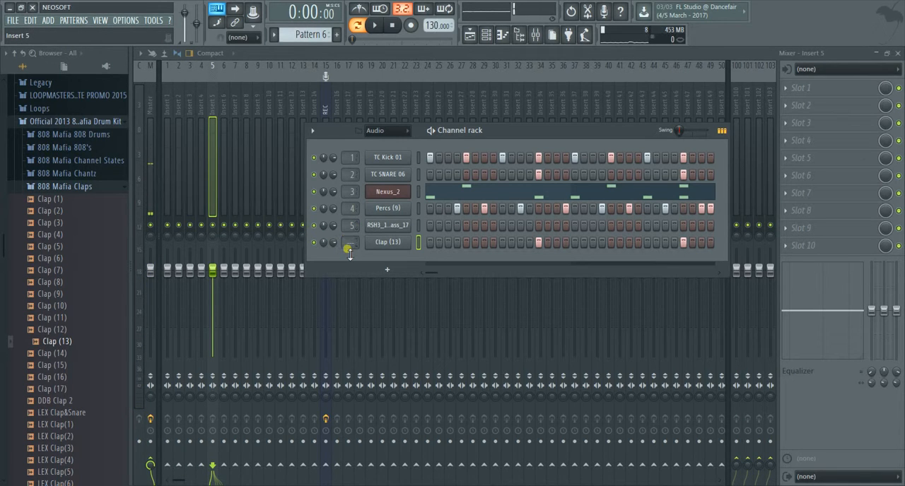
mouse_move(348, 241)
left_mouse_down()
mouse_move(349, 253)
mouse_move(349, 235)
left_mouse_up()
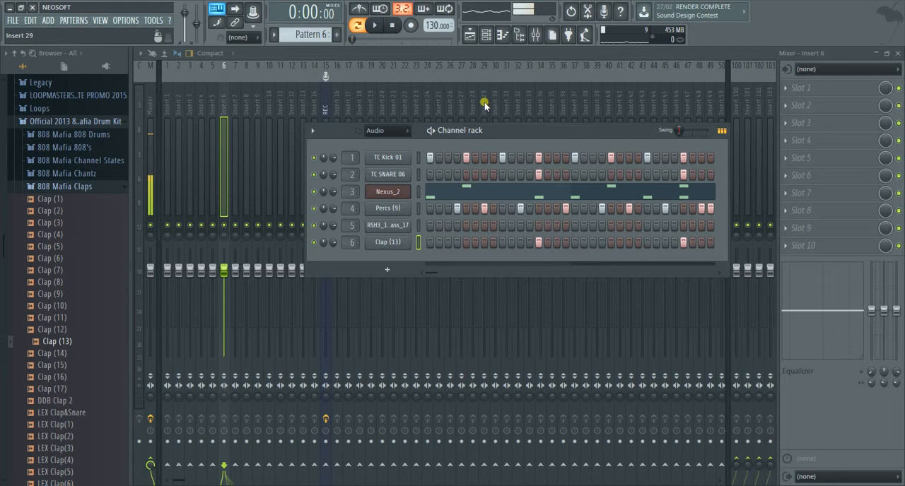
Step: Play the pattern to check each channel's signal on its own mixer track
left_click(382, 25)
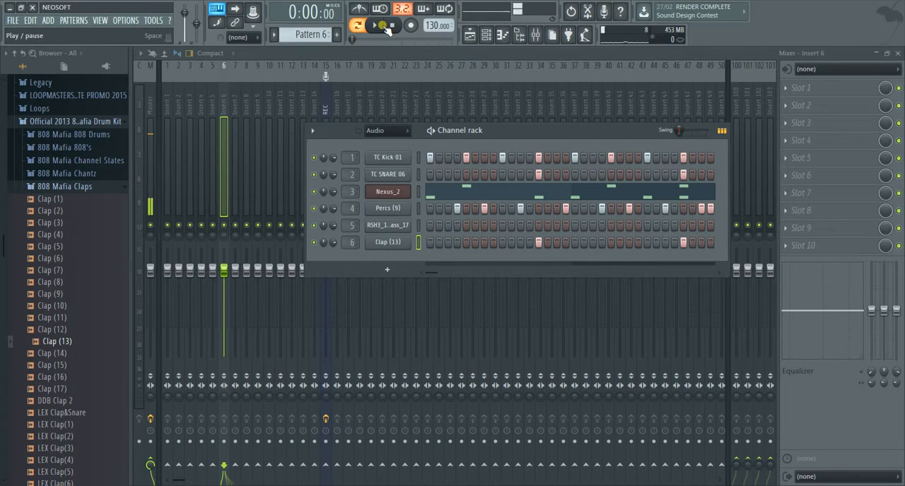
left_click(376, 26)
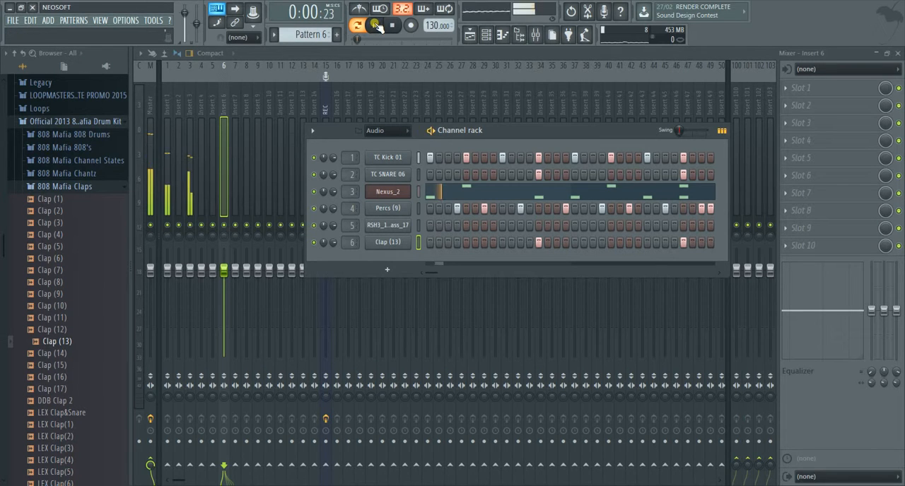
Step: Open the note sequence of the Nexus_2 channel in the piano roll and stop playback
left_click(467, 192)
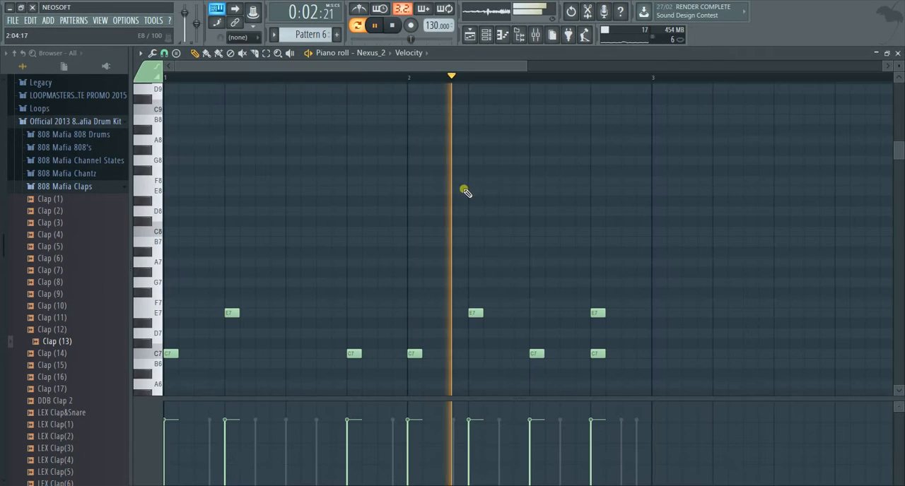
left_click_drag(529, 64, 645, 65)
scroll(444, 347, "down", 5)
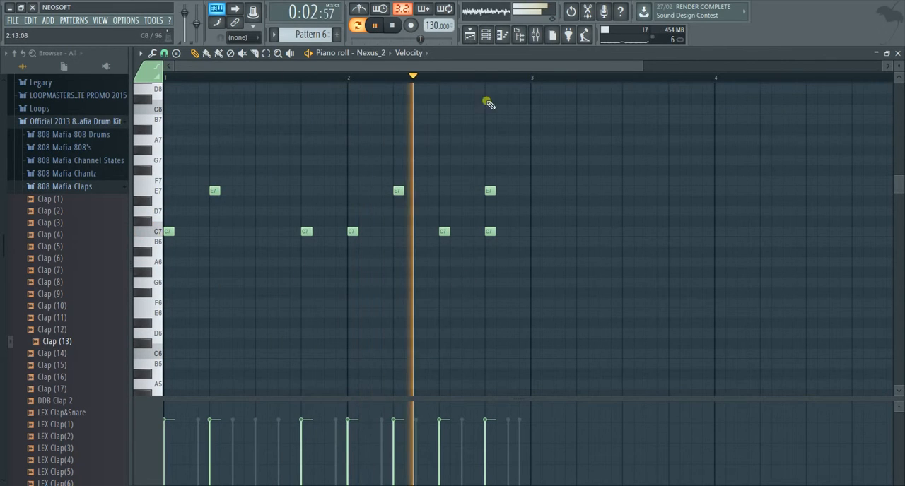
left_click(395, 27)
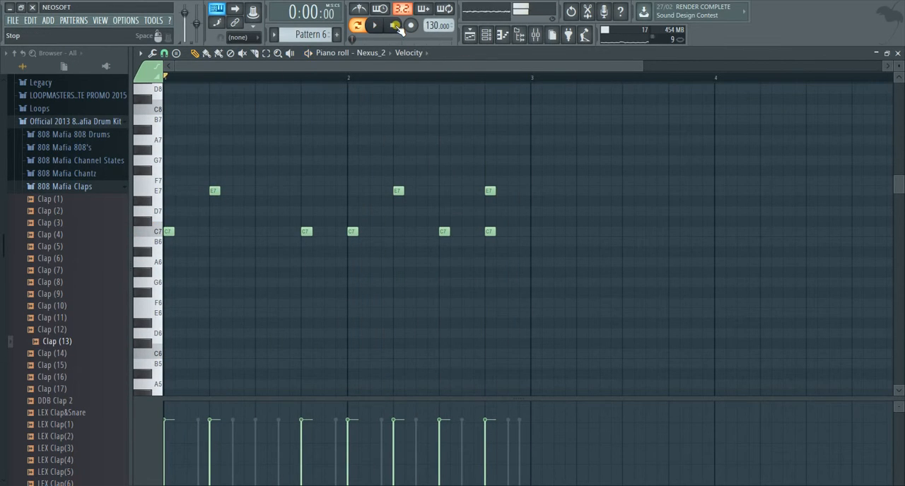
scroll(428, 262, "up", 1)
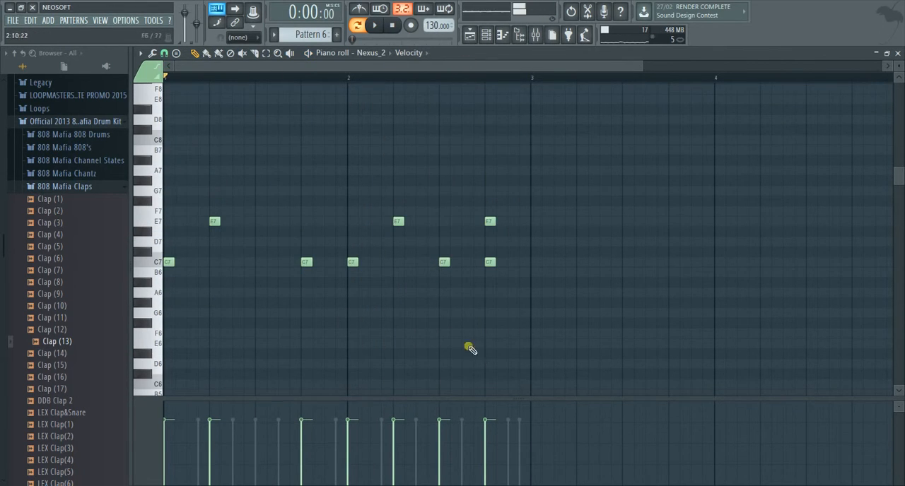
Step: Delete all the existing C7 and E7 notes of Nexus_2 in bars 1 and 2
right_click(490, 221)
right_click(489, 262)
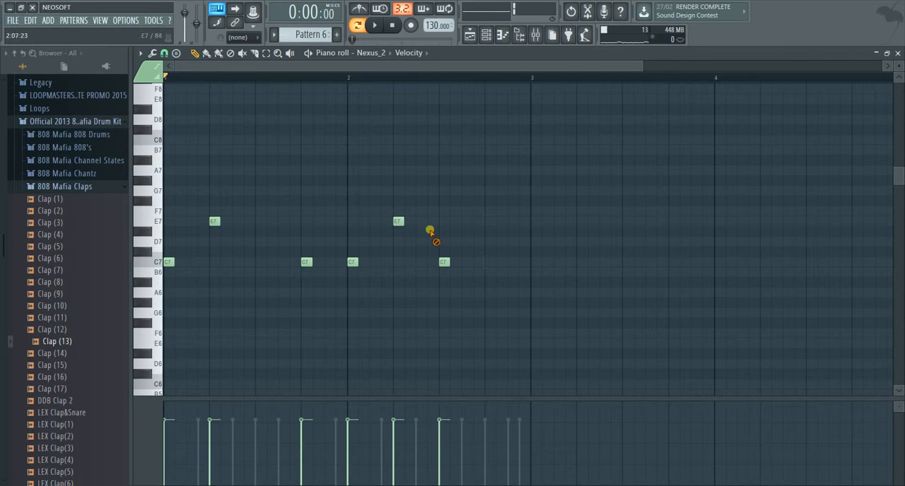
right_click(444, 262)
right_click(397, 221)
right_click(352, 262)
right_click(306, 263)
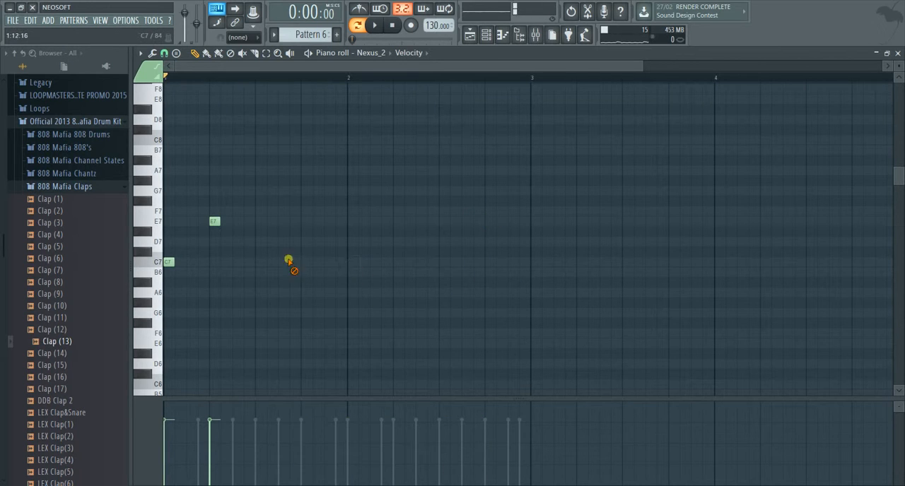
right_click(215, 221)
right_click(169, 262)
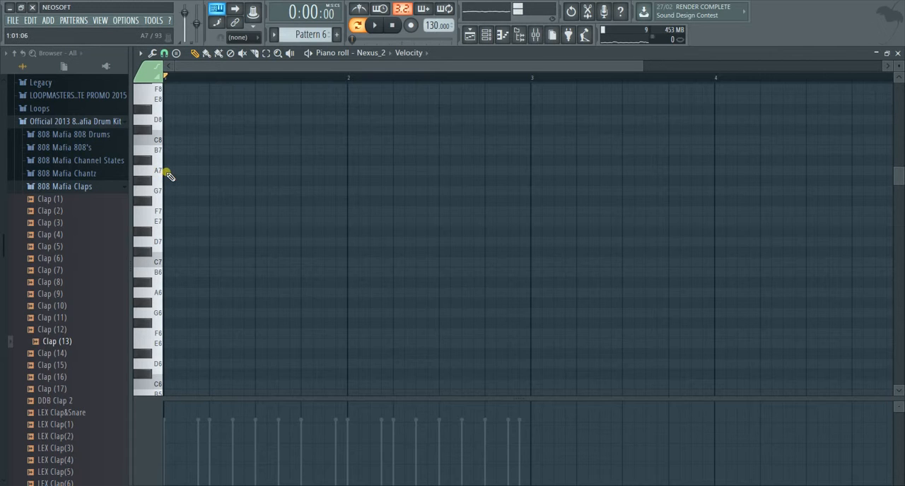
Step: Try a Minor chord stamp in bar 1, first on G#9 and again at a lower pitch, and remove the test notes
left_click(178, 54)
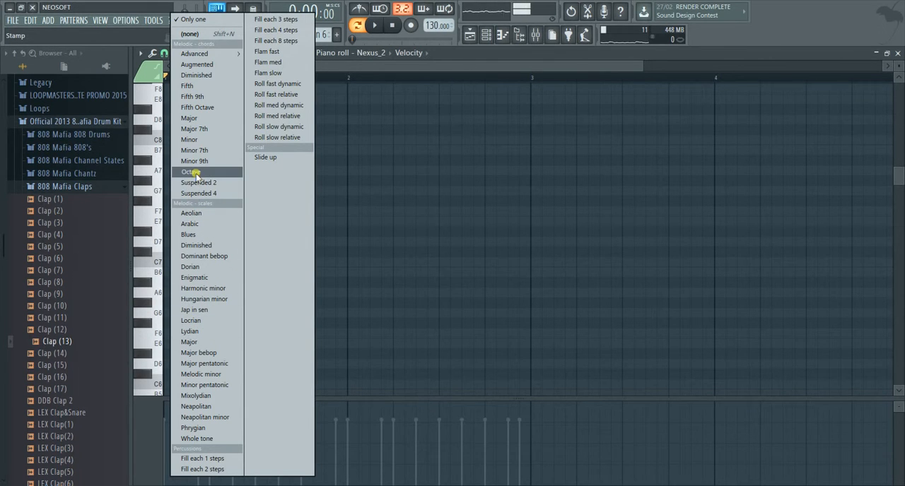
left_click(201, 140)
scroll(283, 212, "up", 3)
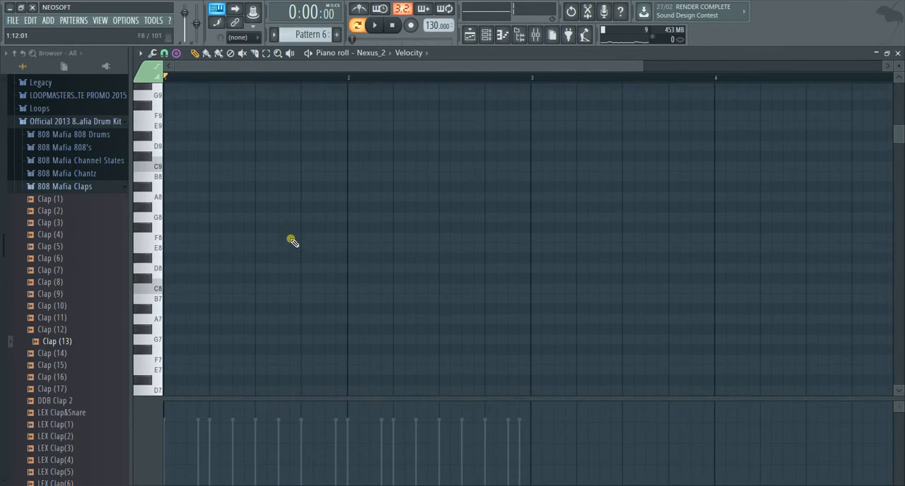
scroll(210, 151, "up", 3)
left_click(174, 212)
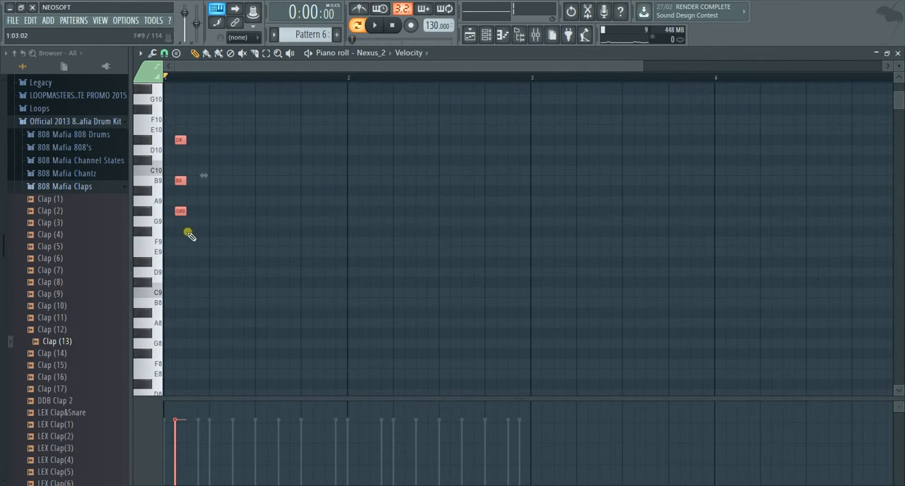
right_click(180, 140)
right_click(180, 180)
right_click(180, 211)
scroll(230, 343, "down", 3)
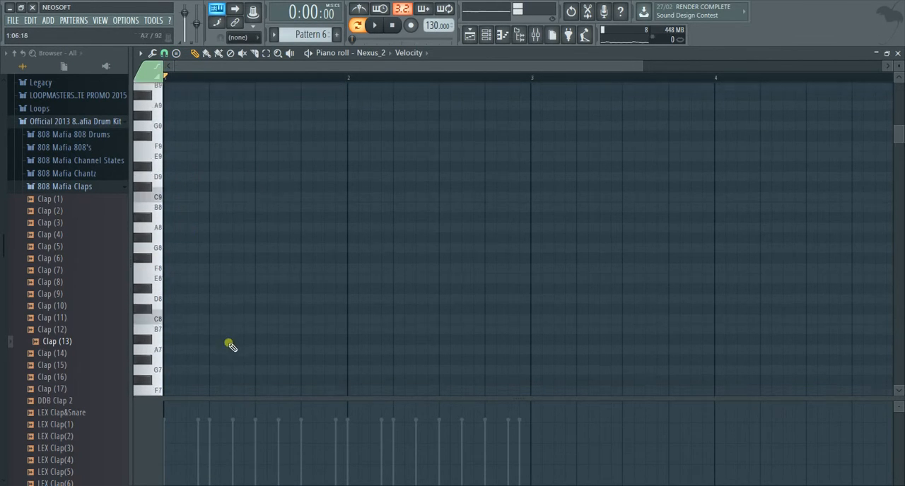
left_click(180, 274)
right_click(185, 276)
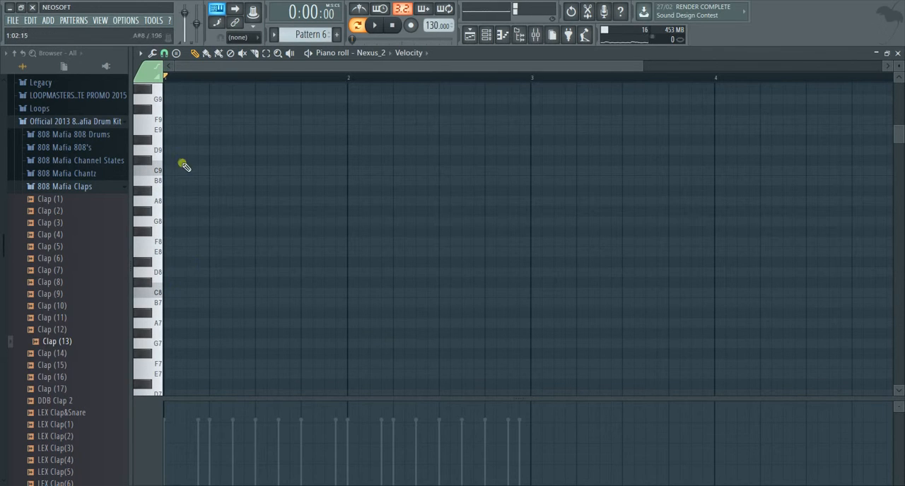
Step: Stamp a Minor 9th chord with its root on F#8 in bar 1 of the Nexus_2 piano roll
left_click(176, 55)
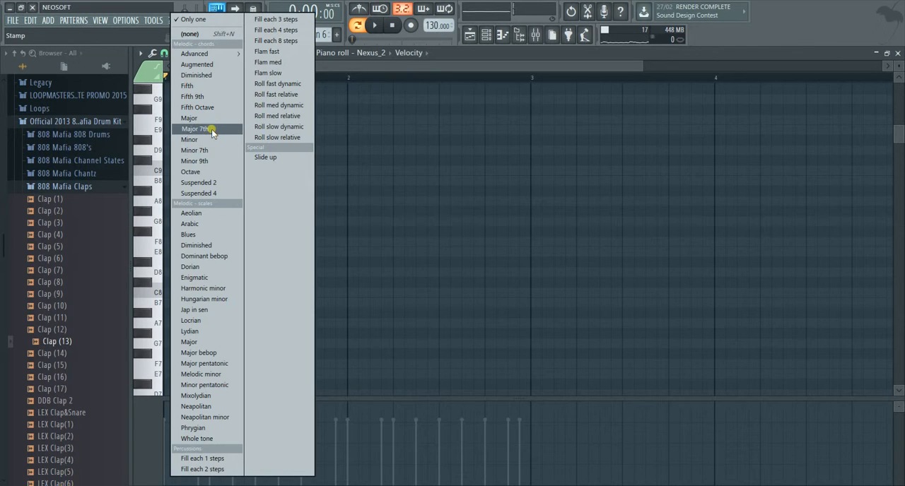
left_click(208, 160)
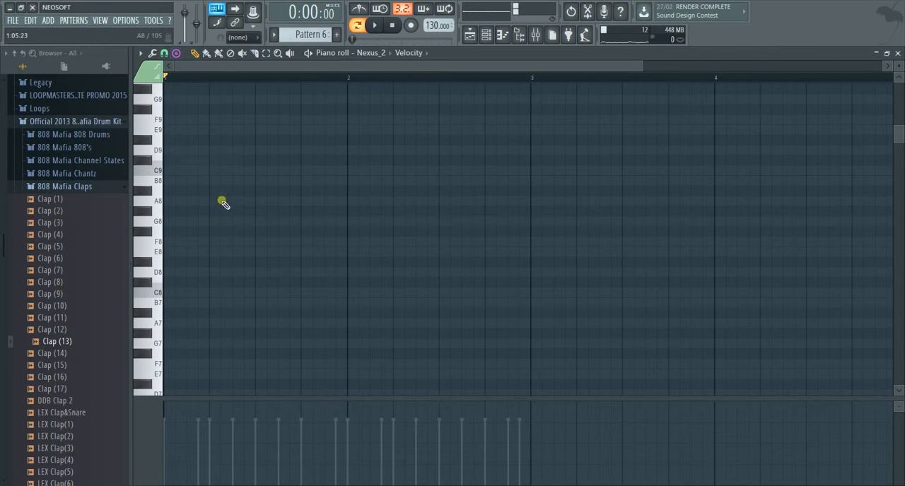
left_click(195, 237)
scroll(240, 268, "up", 3)
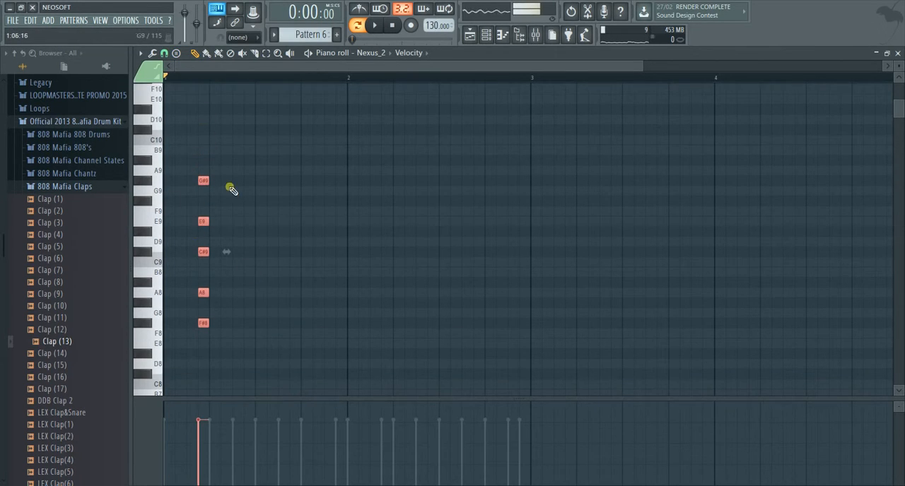
Step: Lengthen the stamped chord and shift it to the start of bar 1 so its five notes fill bars 1 and 2
left_click_drag(216, 181, 537, 183)
left_click_drag(435, 186, 400, 190)
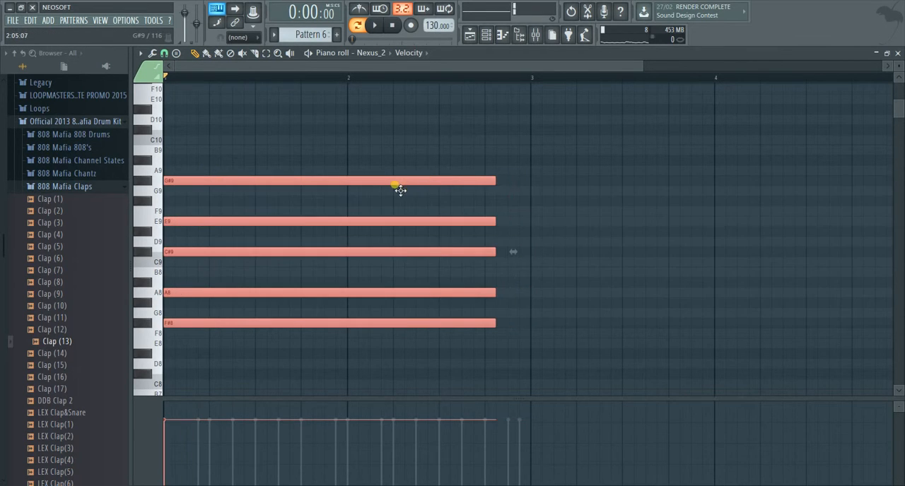
scroll(420, 229, "down", 3)
left_click_drag(497, 120, 532, 125)
scroll(472, 210, "up", 4)
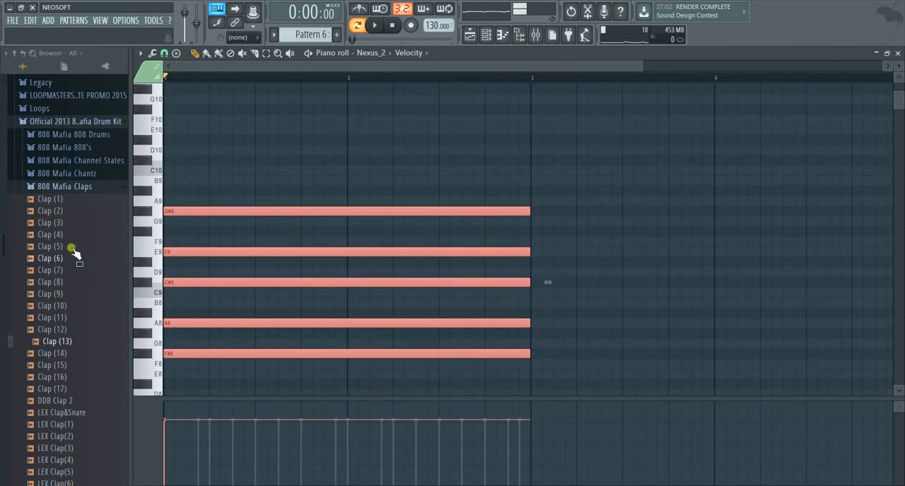
scroll(487, 258, "down", 3)
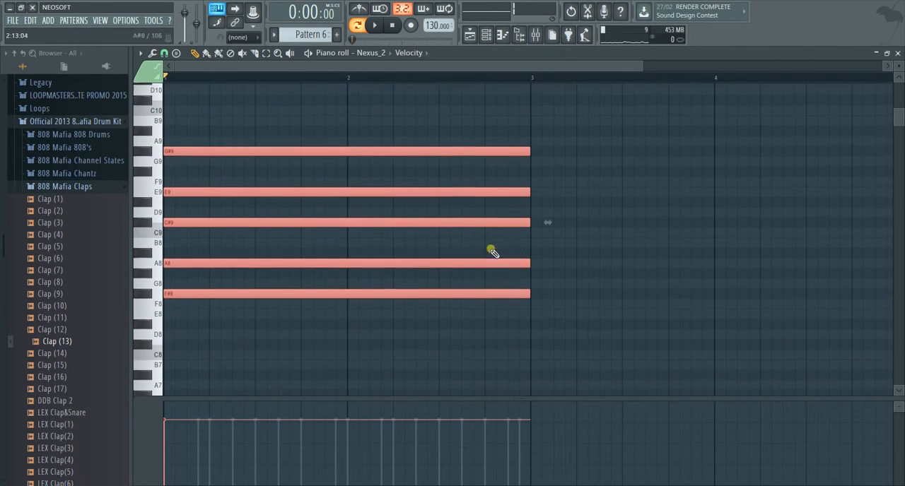
Step: Add a G#9 note near the start of bar 3 and shorten it to two steps
left_click(541, 149)
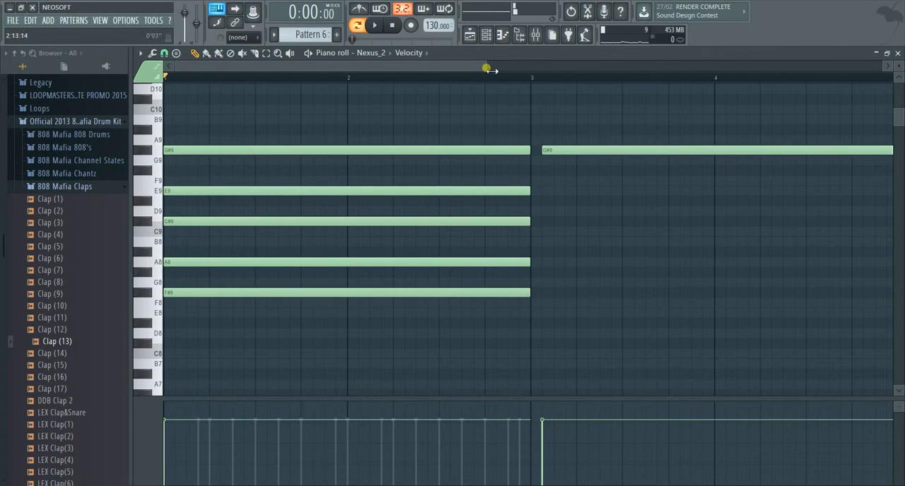
left_click_drag(487, 66, 882, 67)
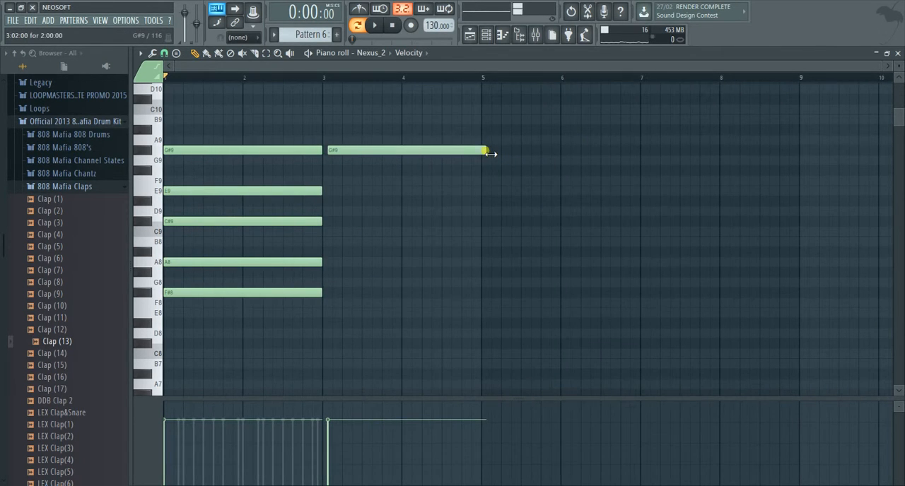
left_click_drag(491, 154, 337, 157)
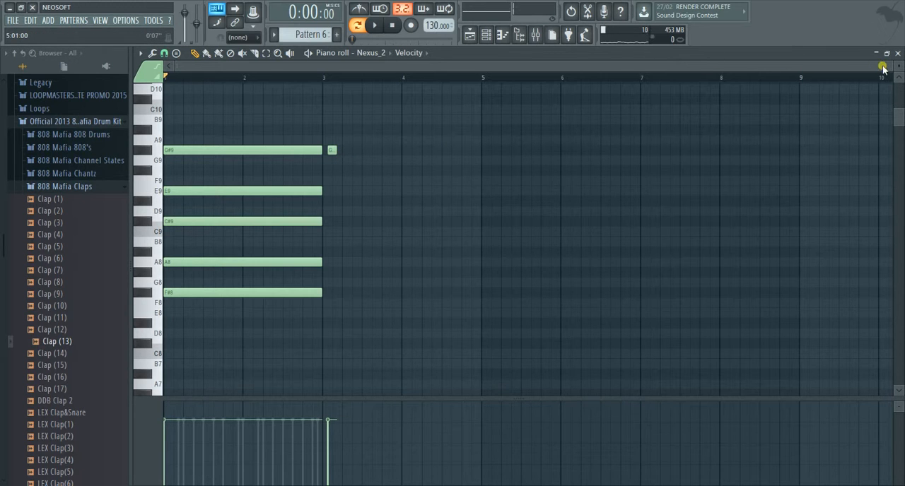
Step: Continue the melody in bar 3 with short E9, C9 and F9 notes spaced across the rest of the bar
left_click_drag(884, 67, 513, 68)
left_click(634, 191)
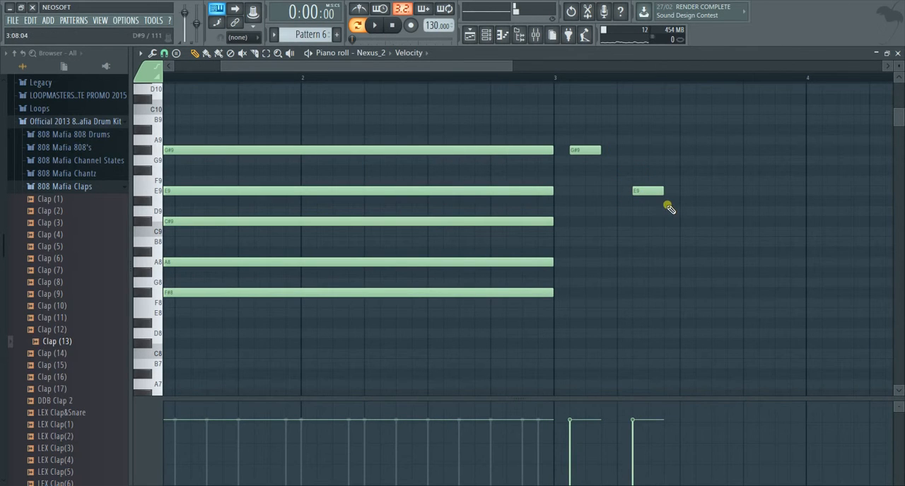
left_click(682, 233)
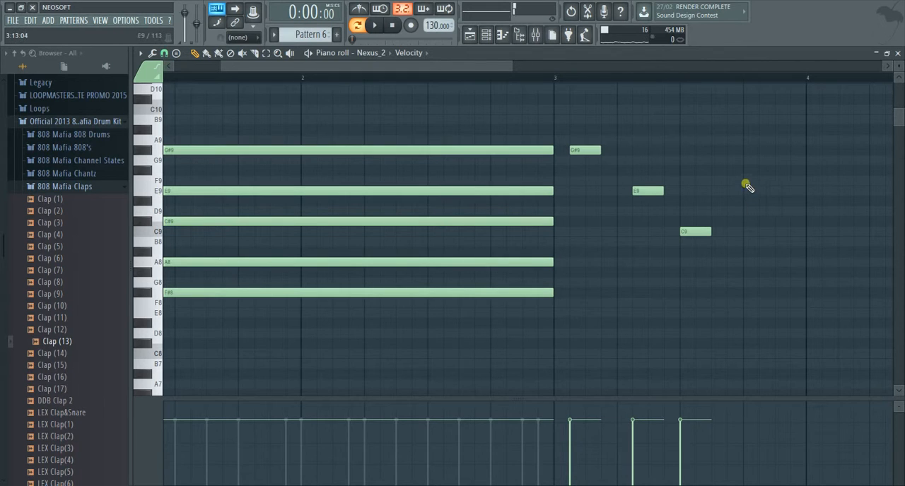
left_click(762, 181)
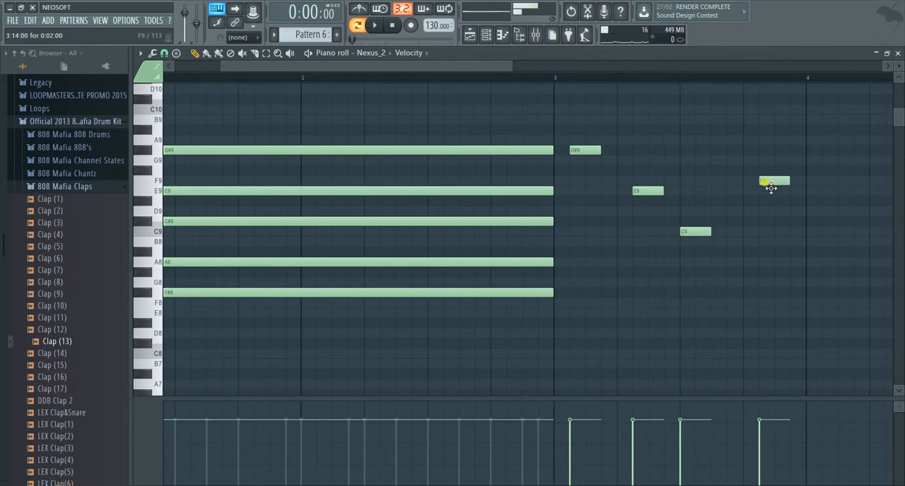
Step: Add short F#8, A8 and F9 notes to bar 4, one per beat from the start of the bar
scroll(797, 236, "down", 2)
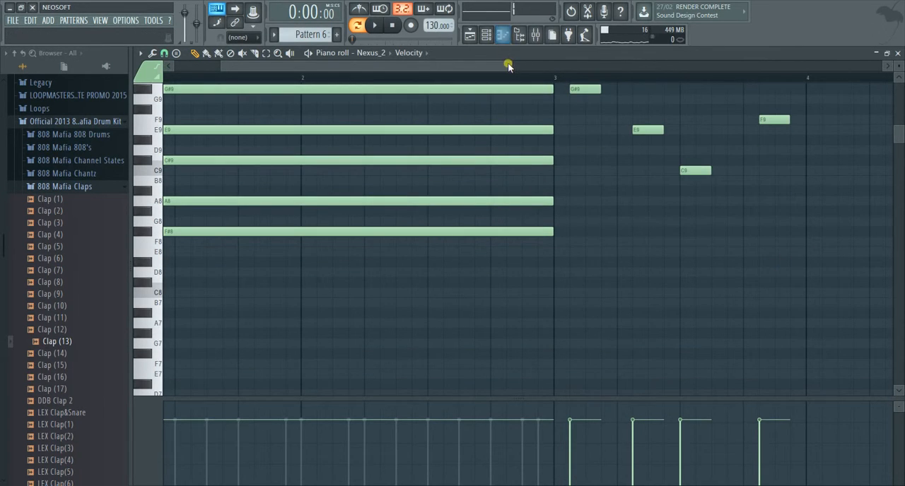
left_click_drag(507, 66, 426, 65)
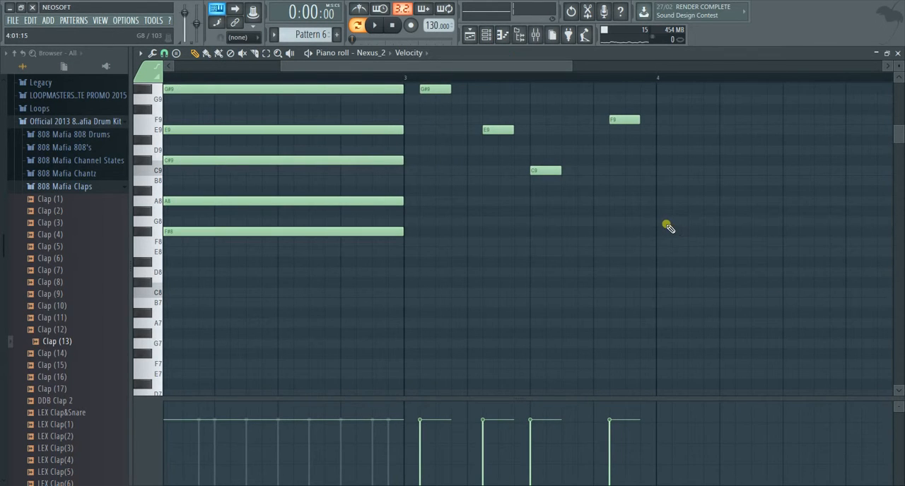
left_click(659, 232)
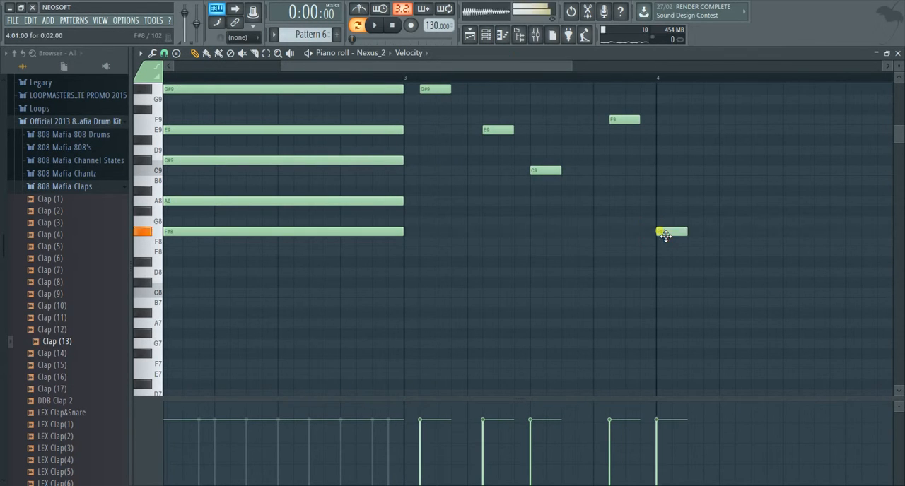
left_click(720, 203)
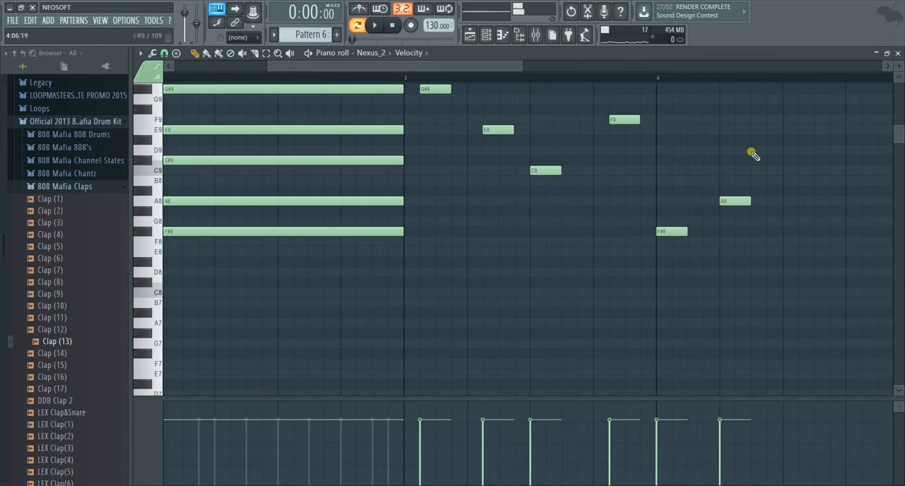
left_click(783, 122)
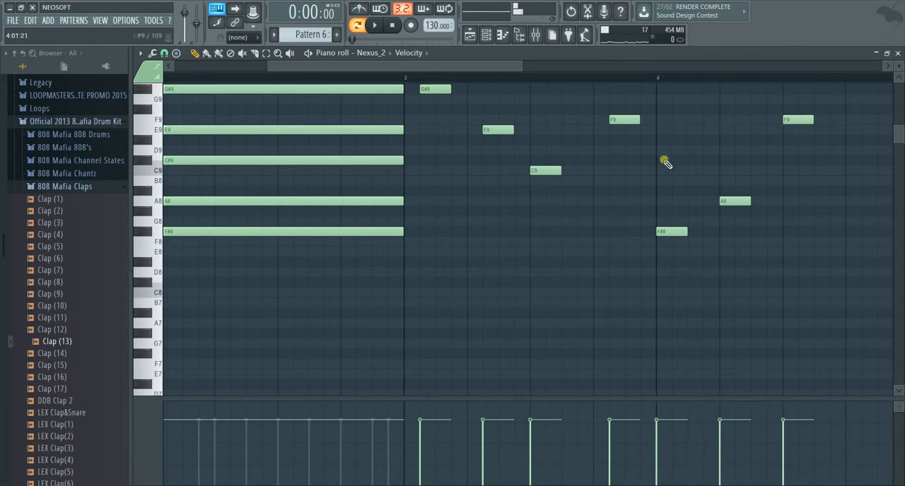
Step: Shift the F9, G#9 and E9 notes in bar 3 one step earlier so they fall on the beats
left_click_drag(626, 121, 611, 122)
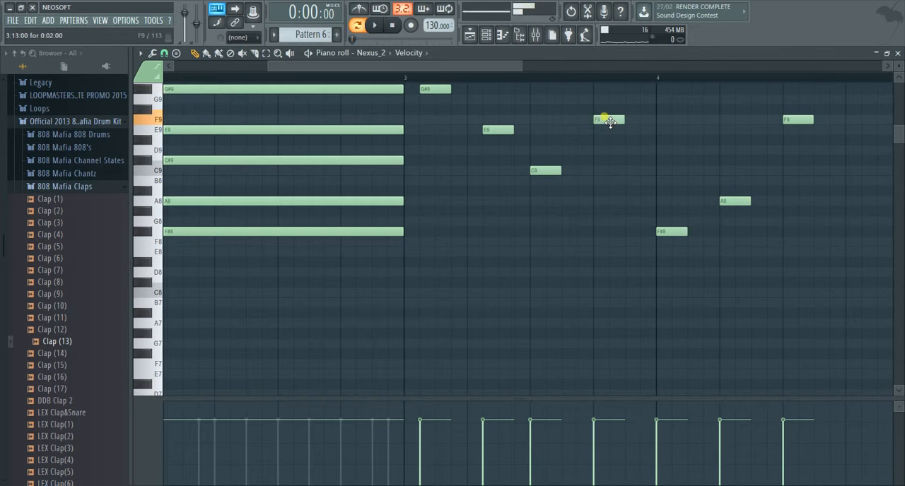
left_click(429, 92)
left_click_drag(428, 92, 413, 92)
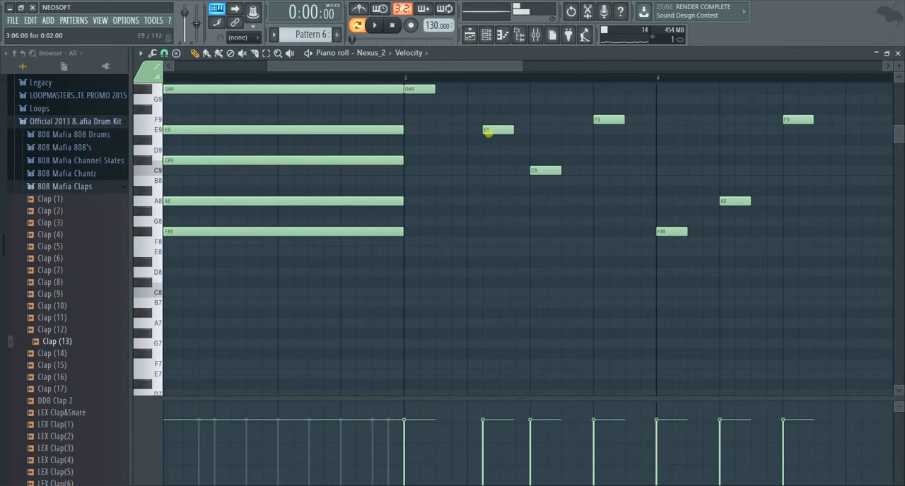
left_click_drag(487, 130, 470, 130)
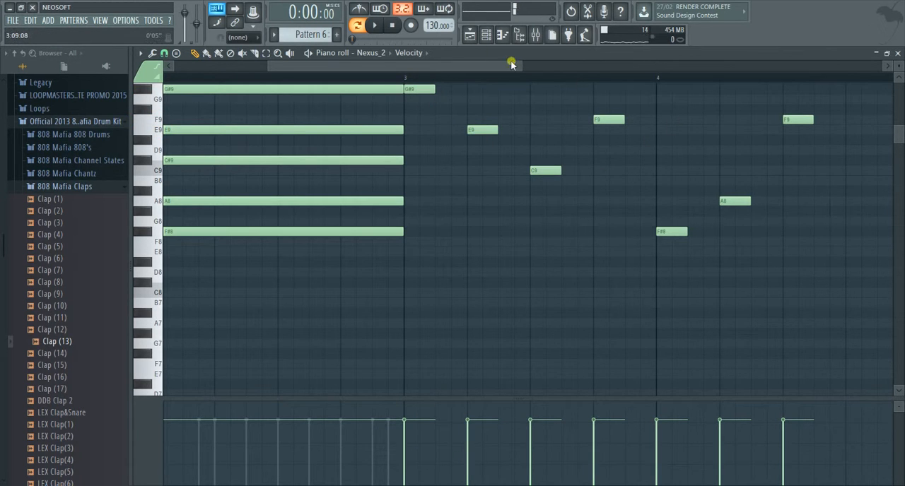
Step: Complete the melody with a short C9 note on the last beat of bar 4
left_click_drag(528, 70, 631, 71)
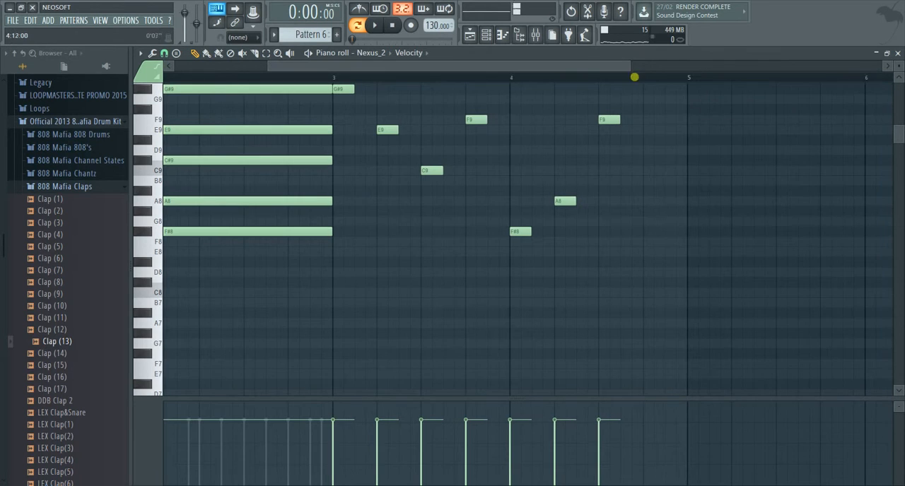
left_click(645, 170)
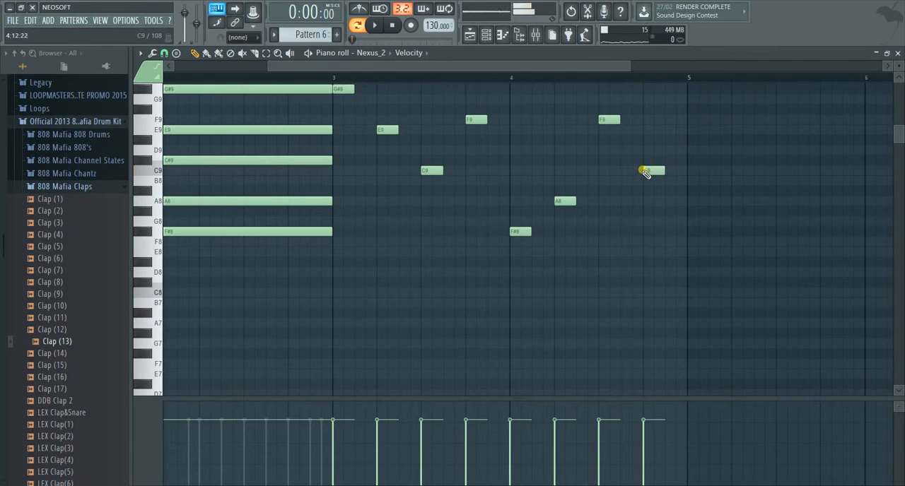
left_click_drag(573, 69, 741, 70)
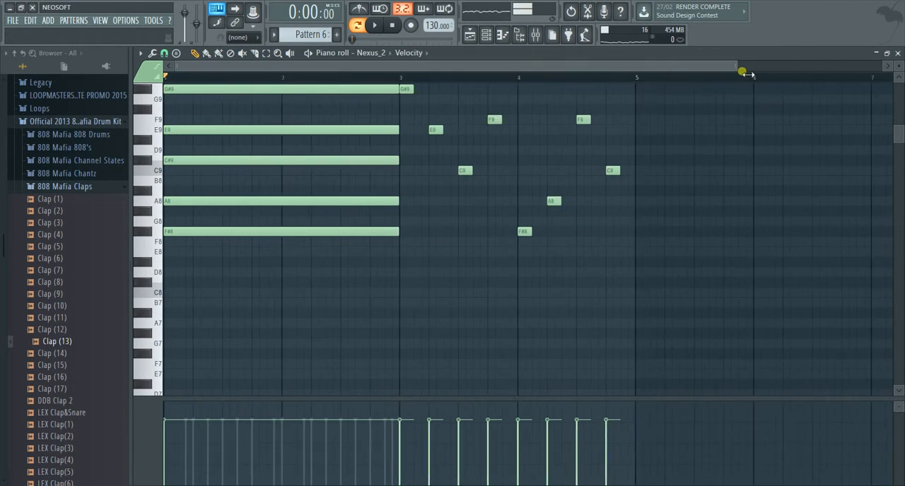
Step: Delete the five long chord notes F#8, A8, C#9, E9 and G#9 spanning bars 1 and 2
scroll(495, 250, "up", 4)
right_click(364, 292)
right_click(349, 262)
right_click(336, 221)
right_click(329, 191)
right_click(319, 150)
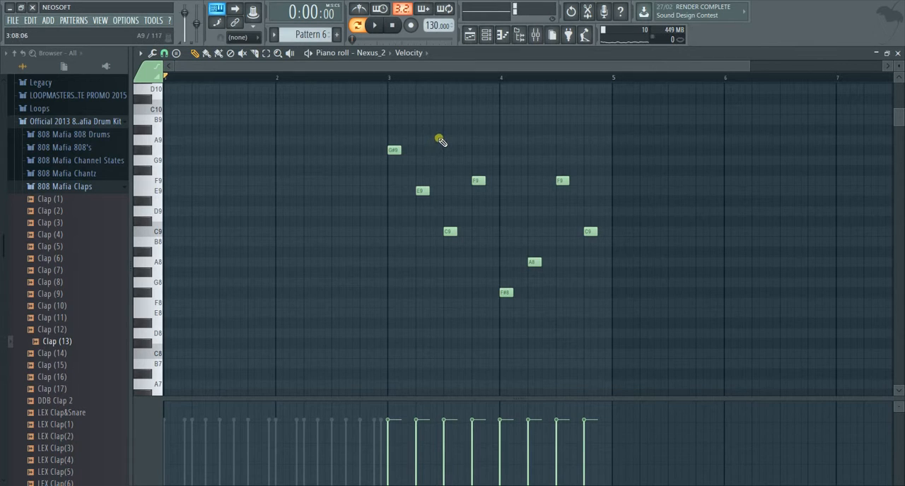
Step: Move all the melody notes from bars 3 and 4 to the start of bar 1, and play the pattern
left_click_drag(387, 117, 651, 338)
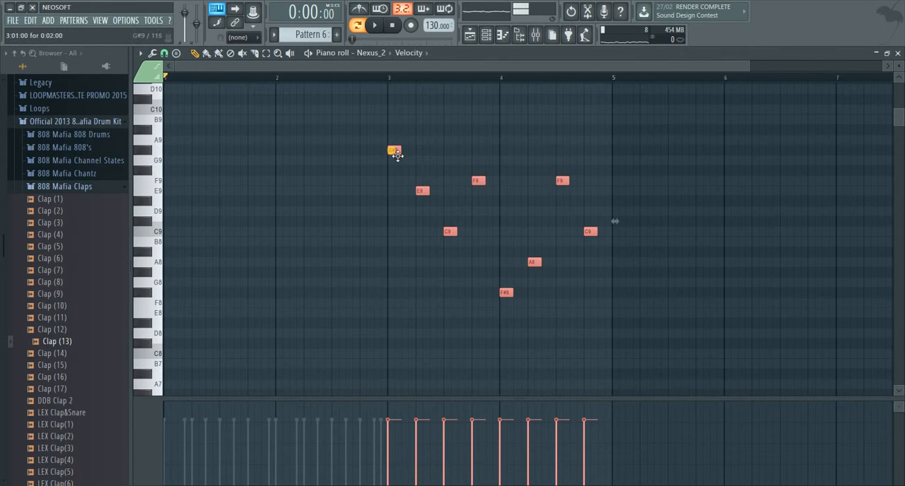
left_click_drag(395, 156, 170, 152)
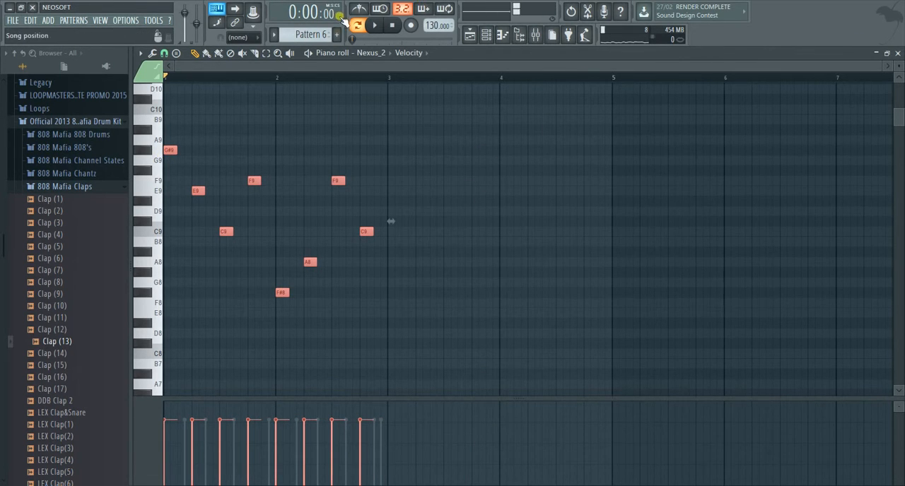
key("space")
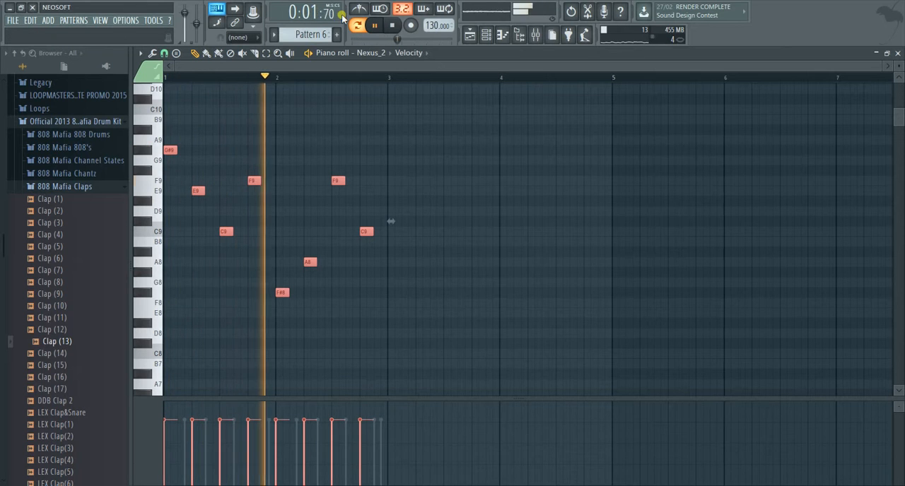
key("space")
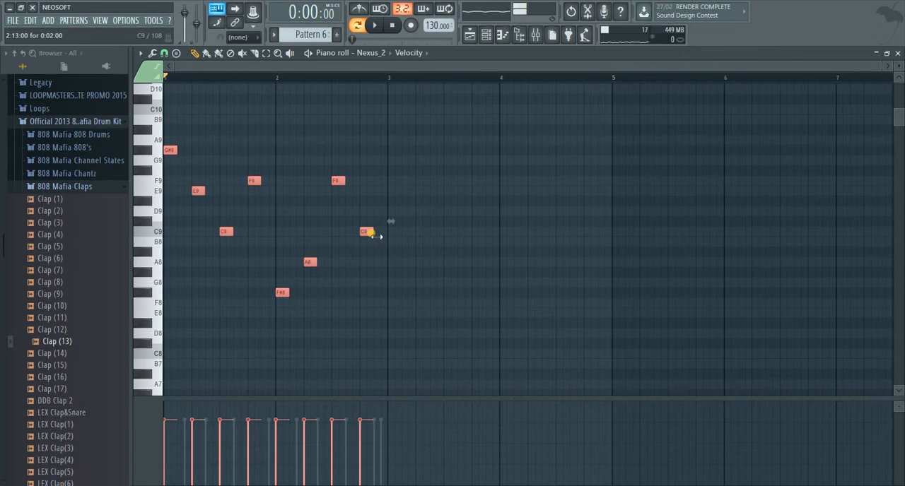
right_click(366, 231)
right_click(309, 261)
right_click(282, 292)
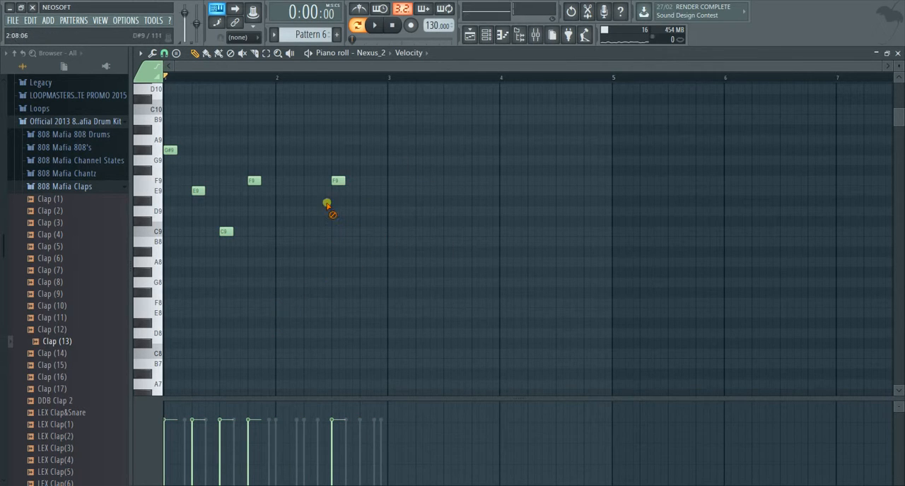
right_click(338, 181)
right_click(253, 181)
right_click(226, 232)
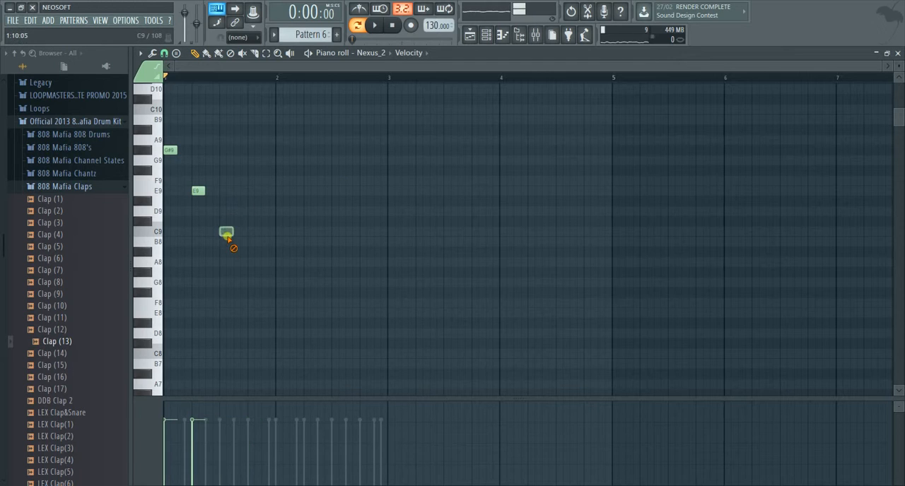
right_click(198, 189)
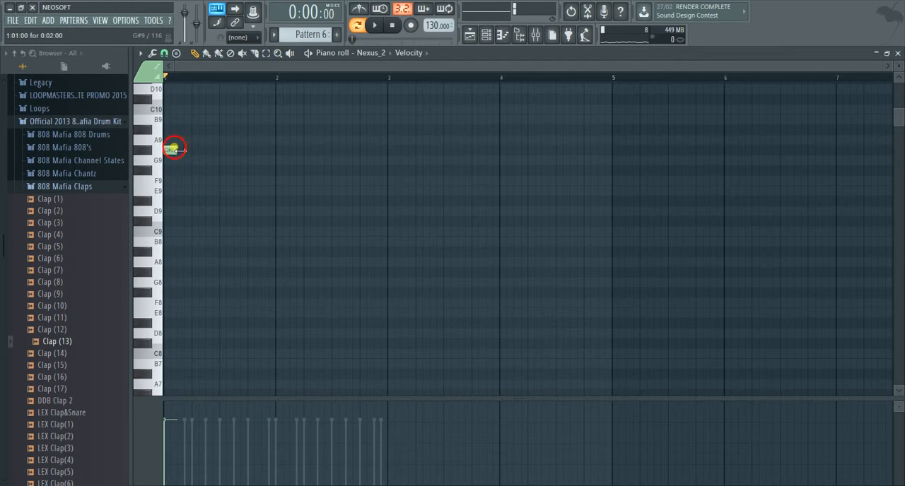
left_click_drag(174, 149, 273, 157)
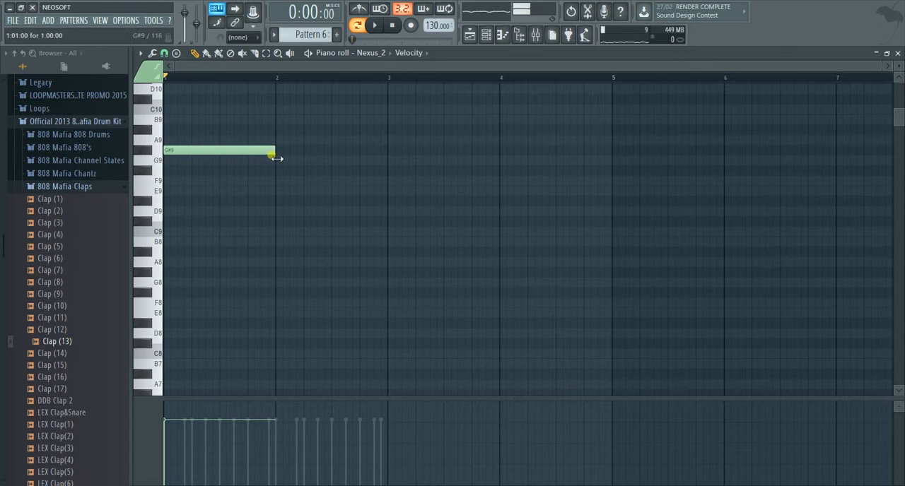
key("ctrl+alt+z")
key("ctrl+alt+z")
key("ctrl+alt+z")
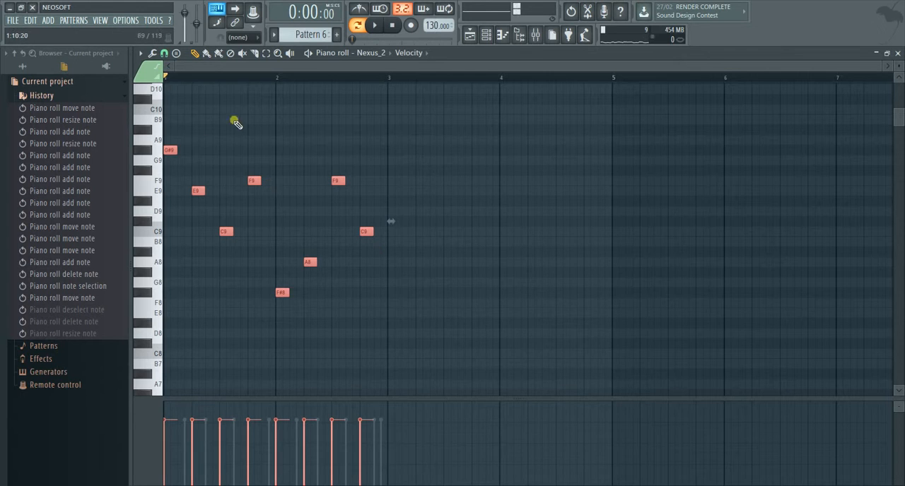
Step: Lengthen all the melody notes to half a bar, and shift bar 1's E9 and F9 earlier to align with G#9 and C9
left_click_drag(178, 149, 222, 149)
left_click(305, 146)
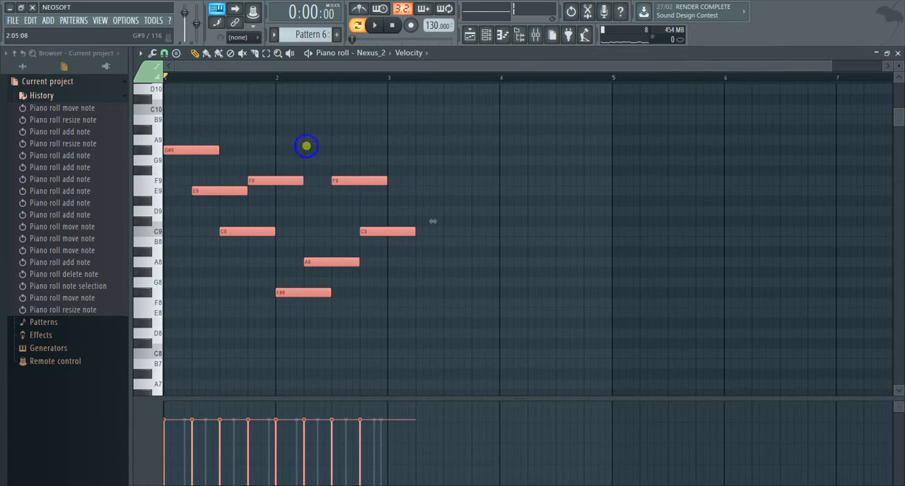
left_click_drag(227, 201, 199, 201)
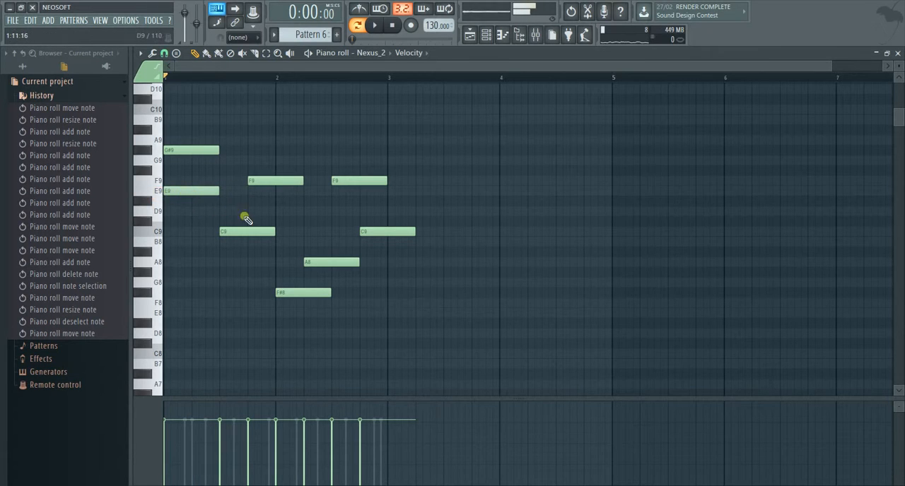
left_click_drag(283, 182, 255, 182)
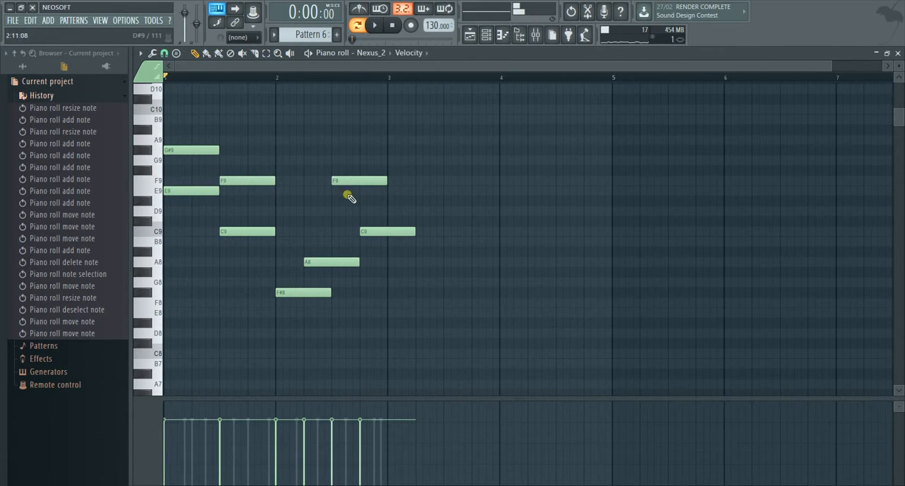
Step: In bar 2, move F9 to G#9 above F#8, align A8 and C9 on the second half, and play the pattern
left_click_drag(341, 181, 298, 153)
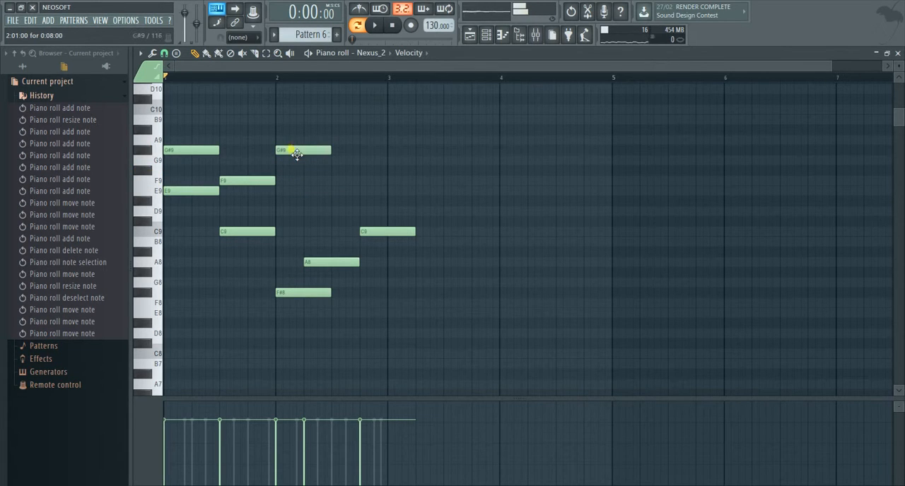
left_click_drag(313, 273, 352, 265)
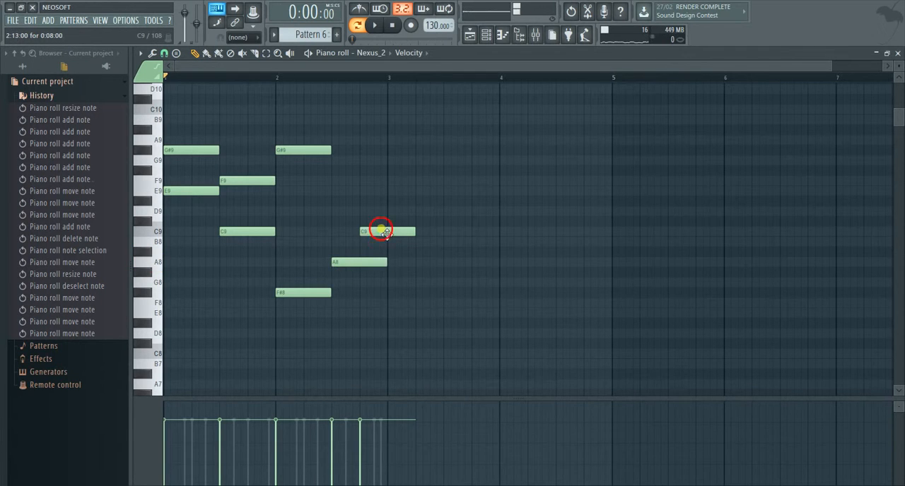
left_click_drag(382, 231, 354, 232)
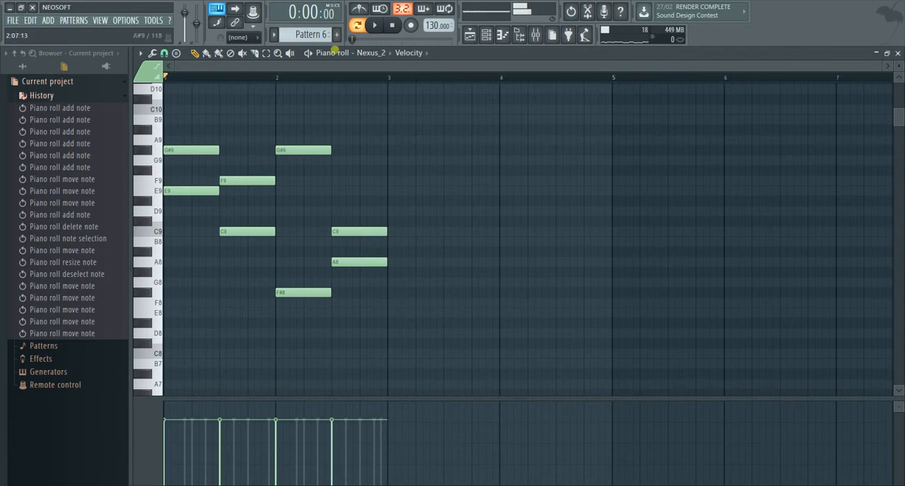
left_click(378, 26)
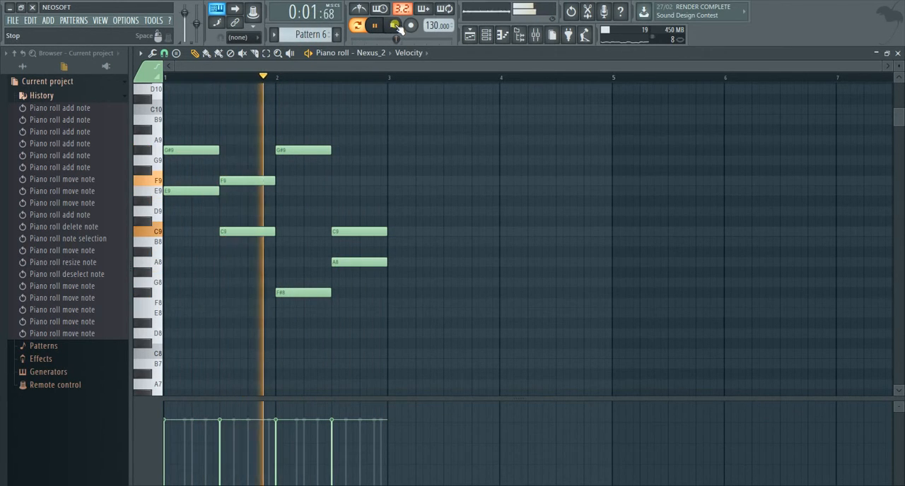
left_click(394, 27)
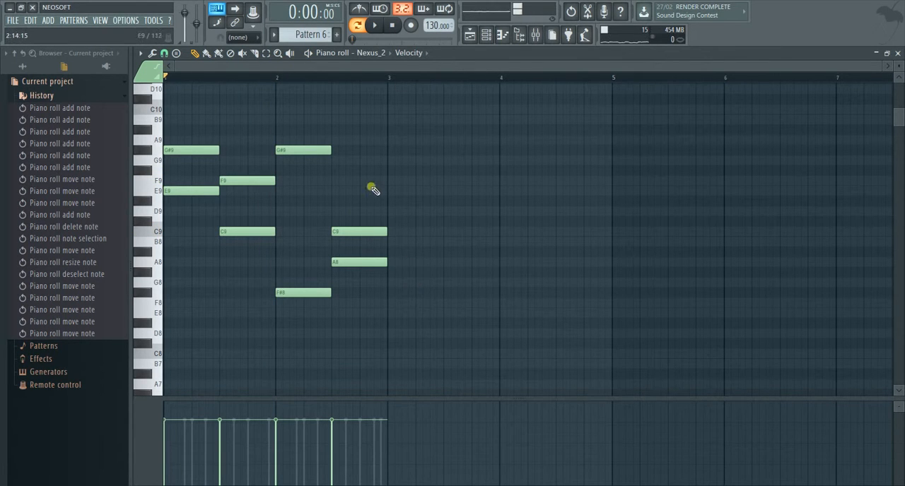
Step: Delete every note except the G#9 and E9 at the start of bar 1
right_click(357, 231)
right_click(360, 262)
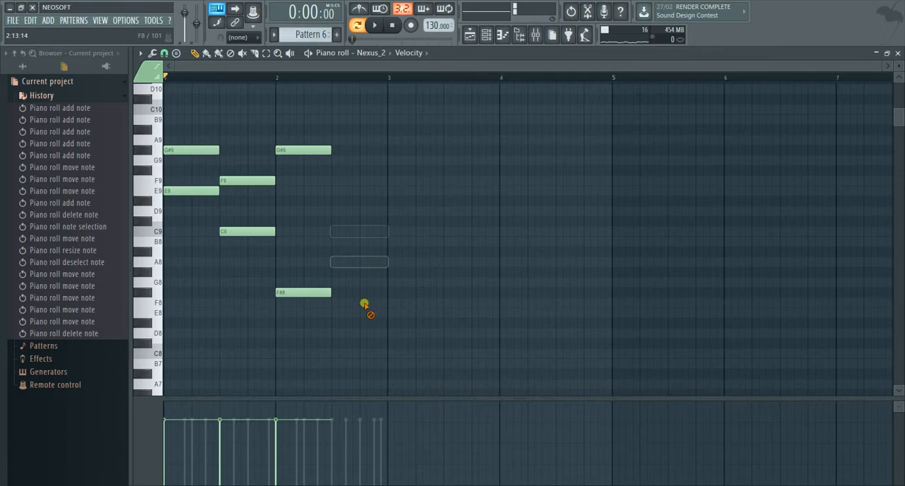
right_click(314, 292)
right_click(303, 148)
right_click(236, 232)
right_click(236, 180)
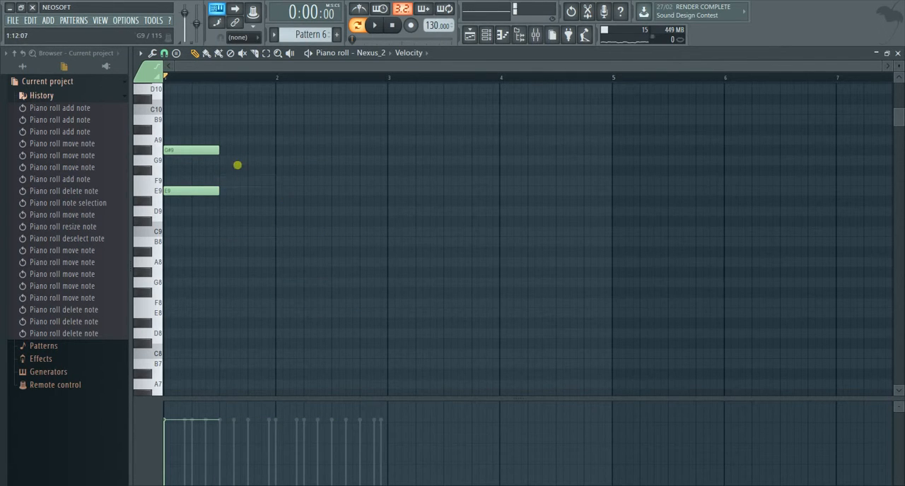
Step: Lengthen G#9 and E9 to one full bar each, and move E9 to the start of bar 2
key("ctrl+a")
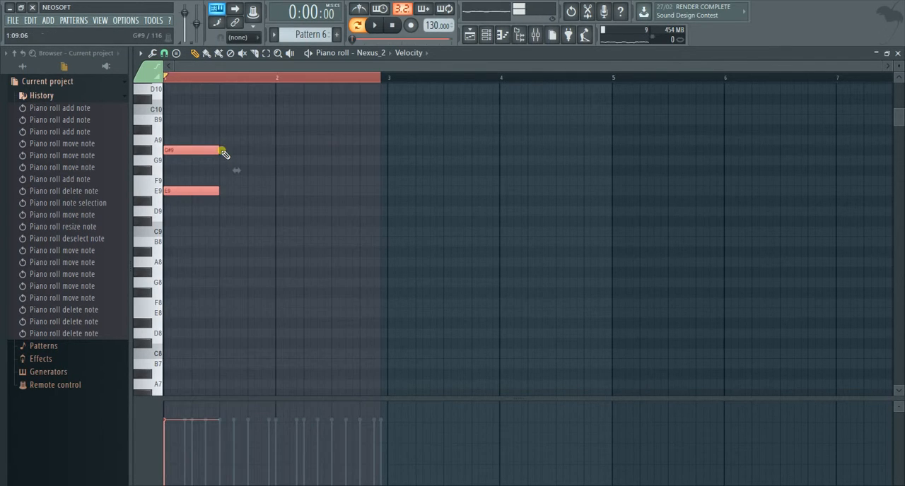
left_click_drag(225, 152, 279, 156)
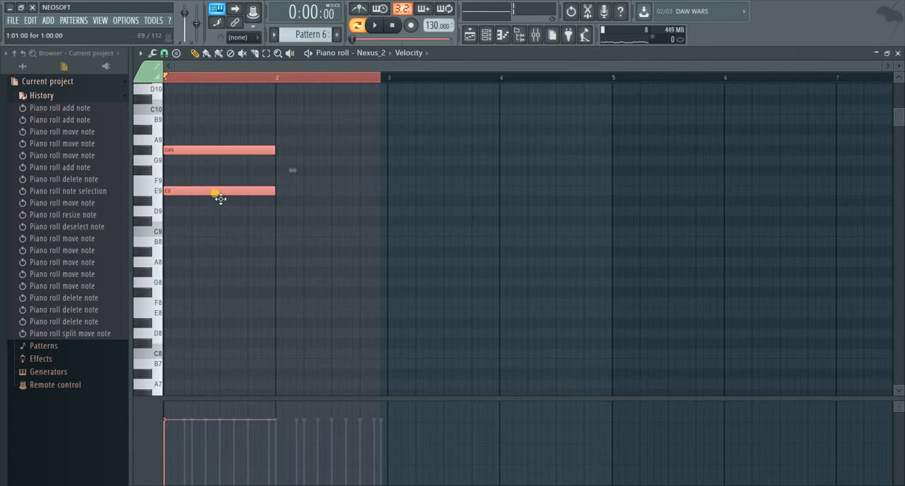
left_click(319, 216)
left_click_drag(260, 193, 369, 202)
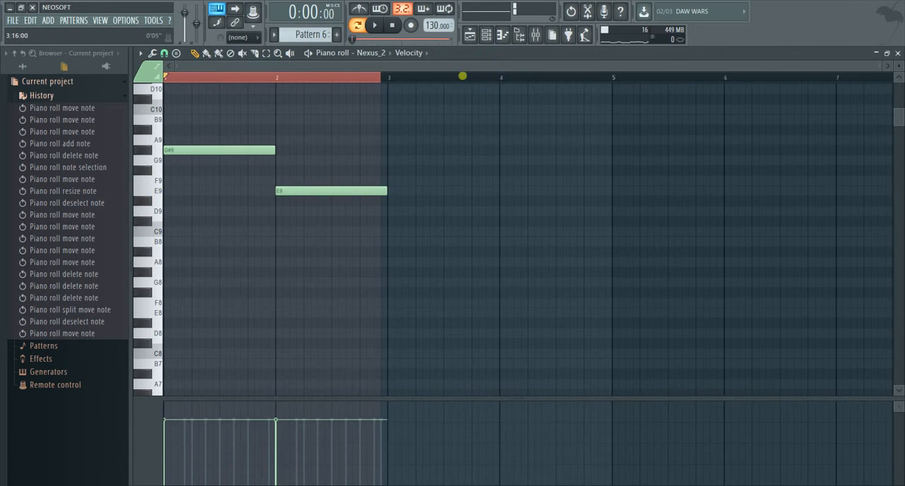
Step: Select both notes and open the Chop tool on them
key("ctrl+a")
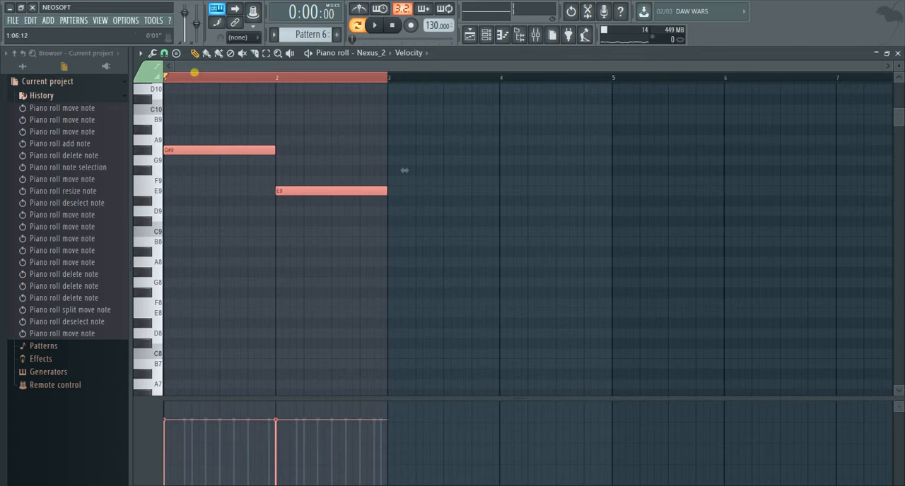
left_click(142, 54)
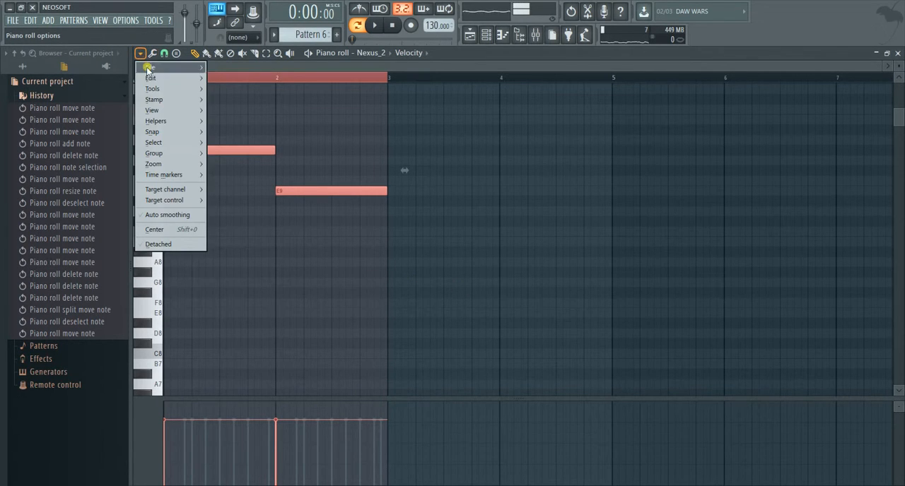
mouse_move(157, 90)
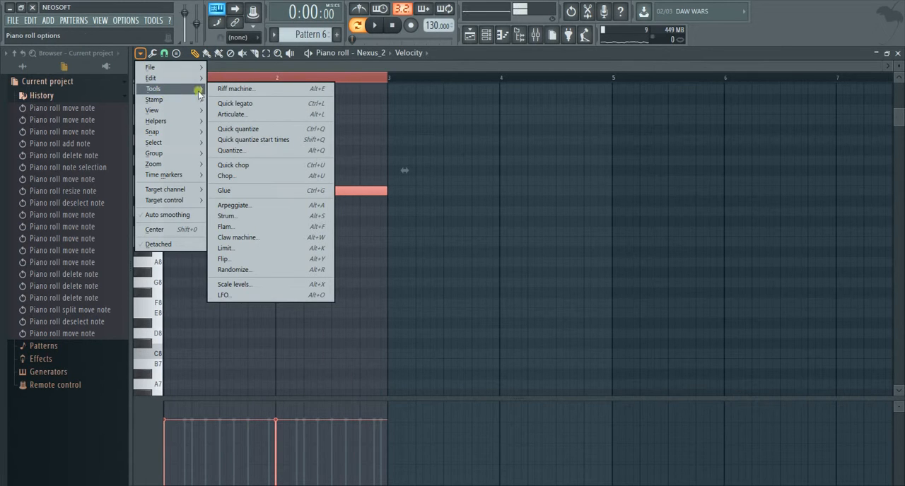
left_click(141, 55)
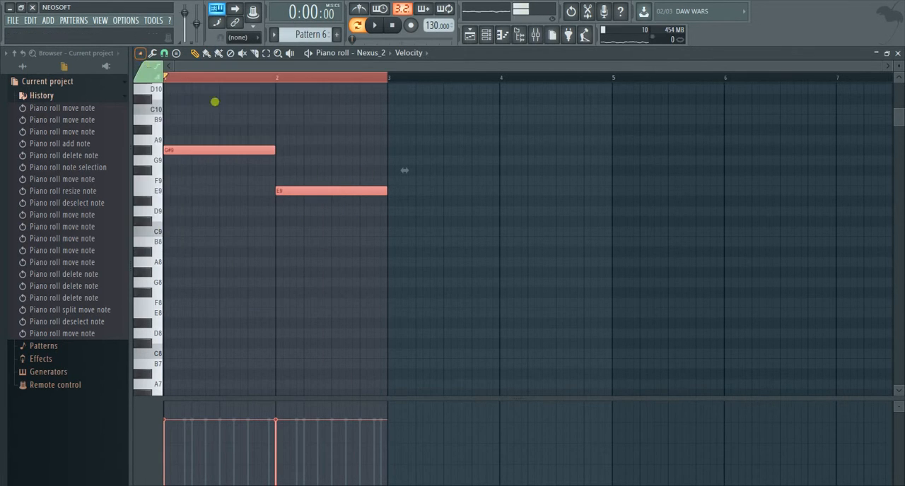
left_click(141, 54)
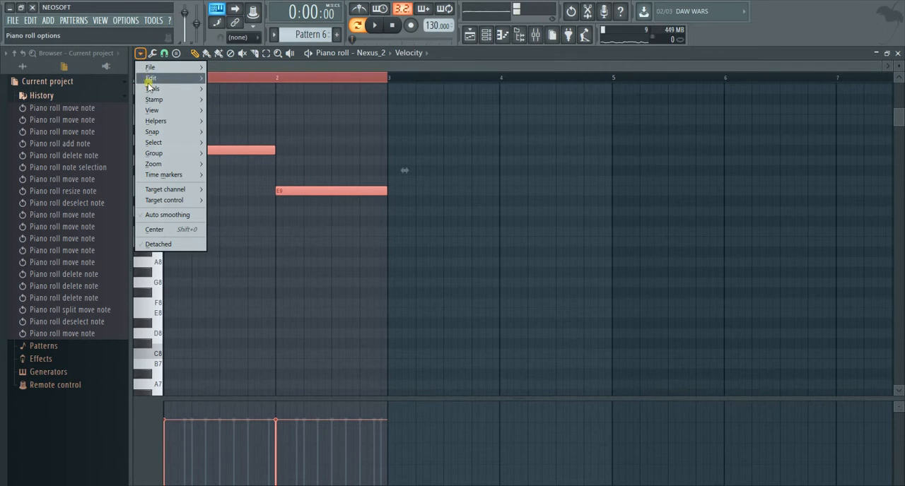
mouse_move(151, 88)
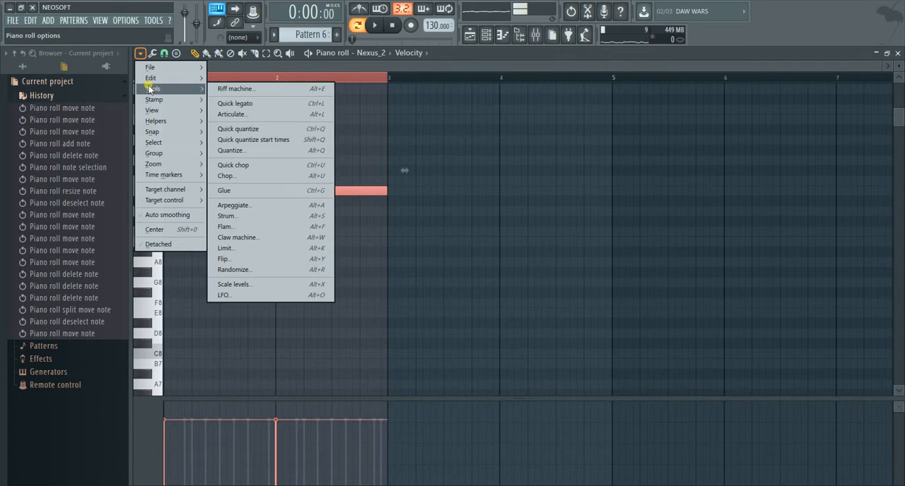
left_click(243, 176)
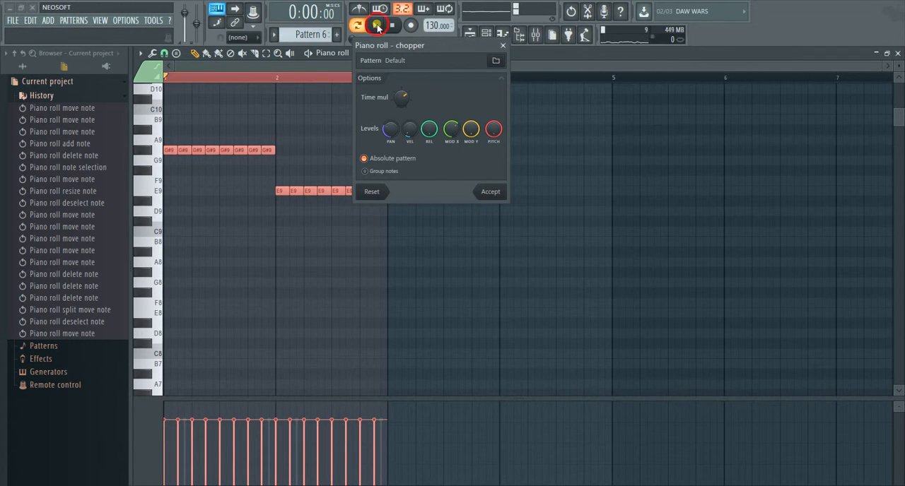
Step: Pick the 6 notes 1 chopping pattern, and move the file dialog clear of the chopper window and notes
left_click(495, 61)
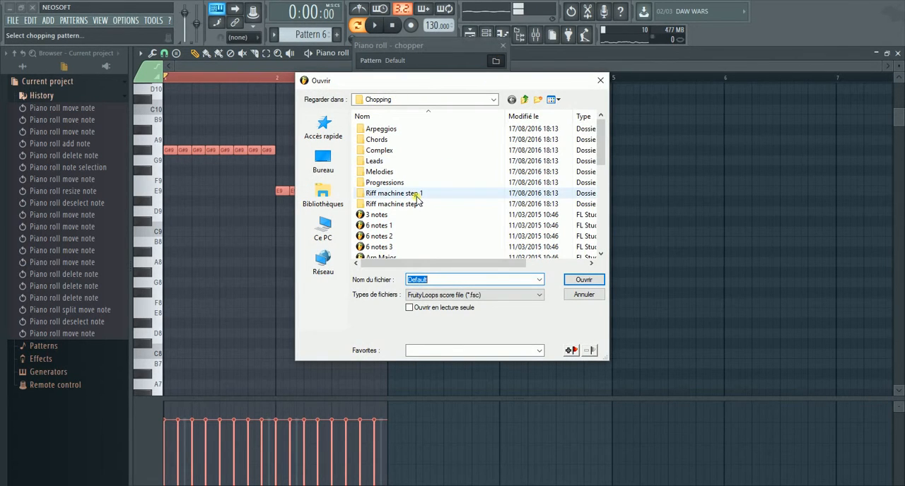
left_click(600, 80)
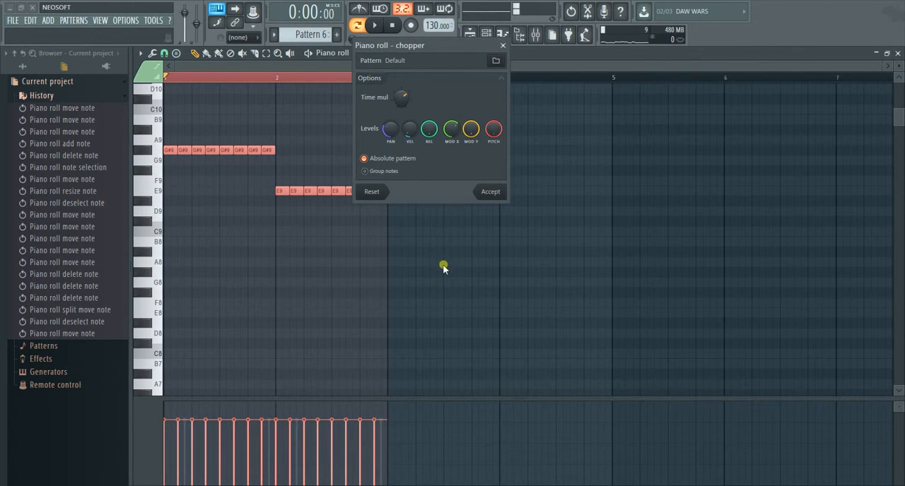
left_click(496, 61)
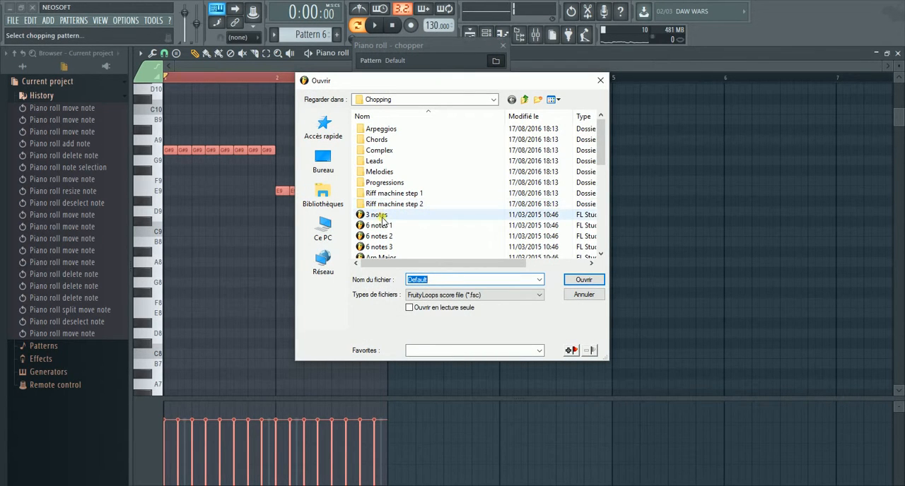
scroll(382, 217, "down", 1)
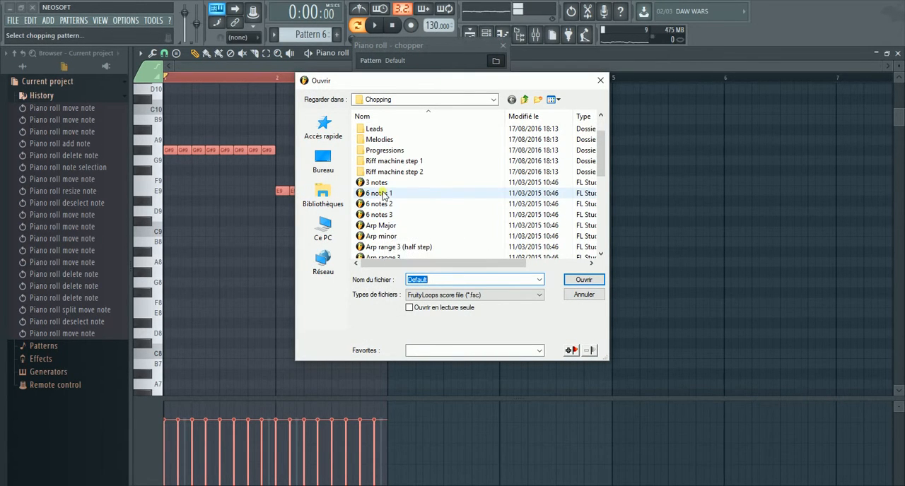
left_click(382, 196)
left_click_drag(408, 83, 619, 86)
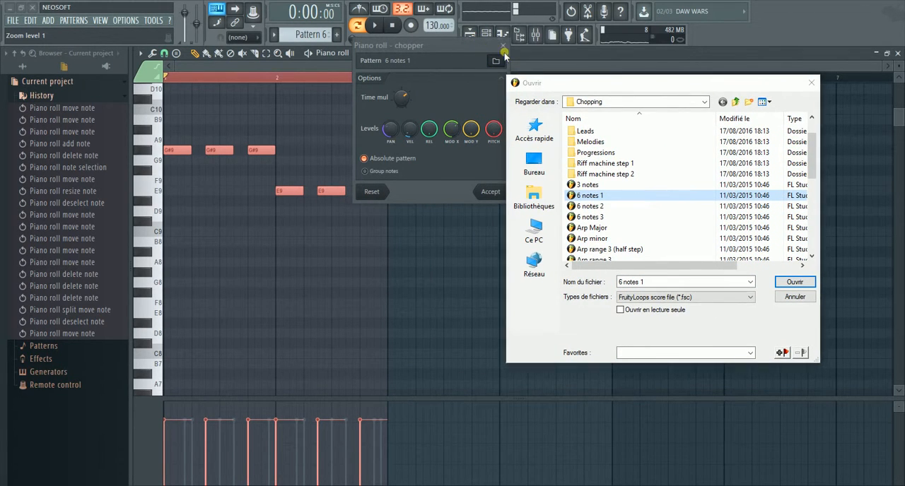
double_click(597, 142)
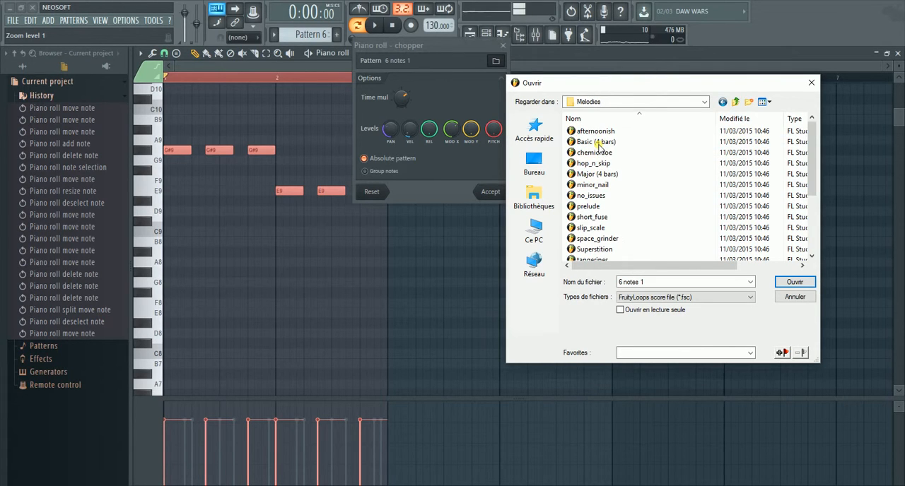
left_click(597, 185)
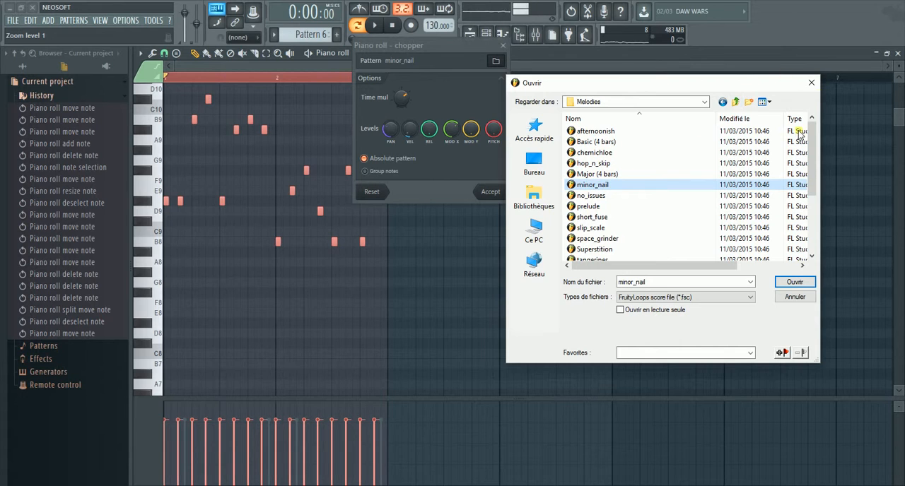
left_click(810, 82)
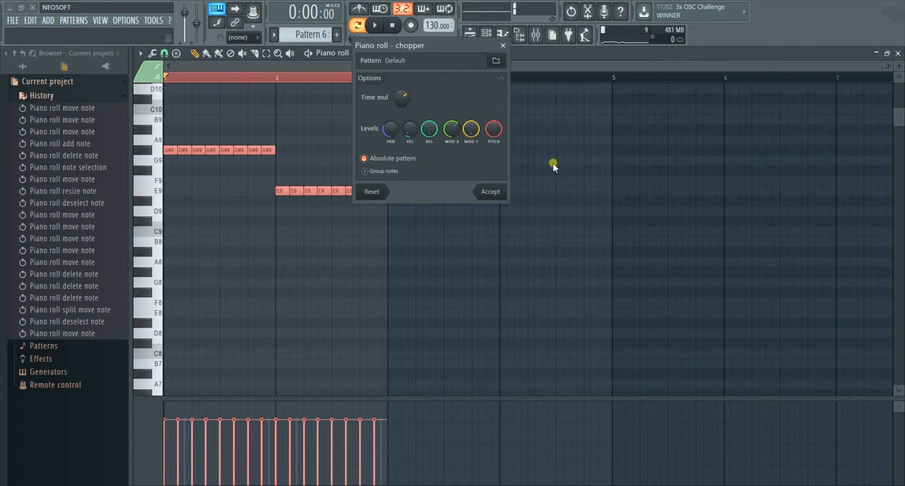
Step: Load the minor_nail chopping pattern from the Melodies folder and apply it to the two selected notes
left_click(494, 62)
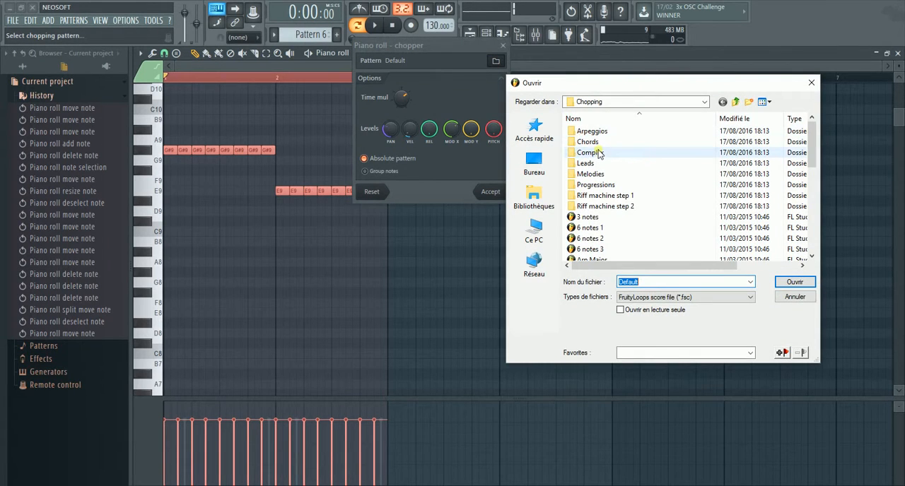
double_click(598, 174)
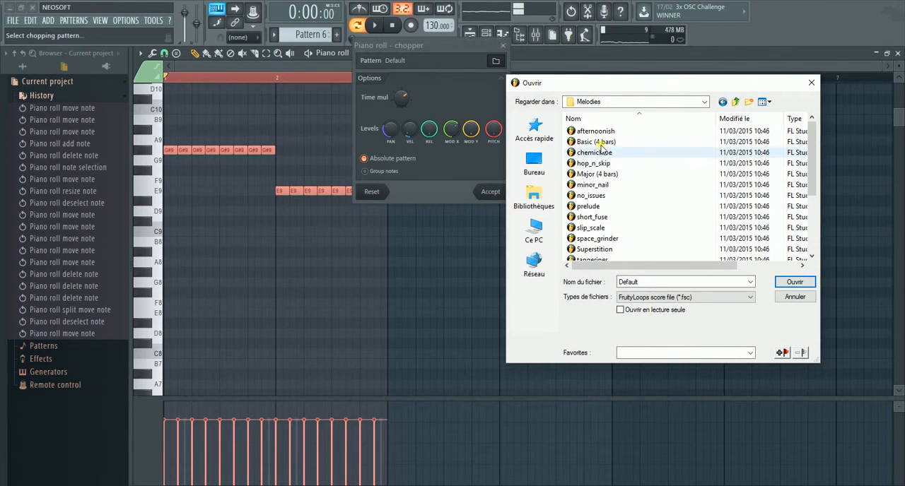
left_click(593, 185)
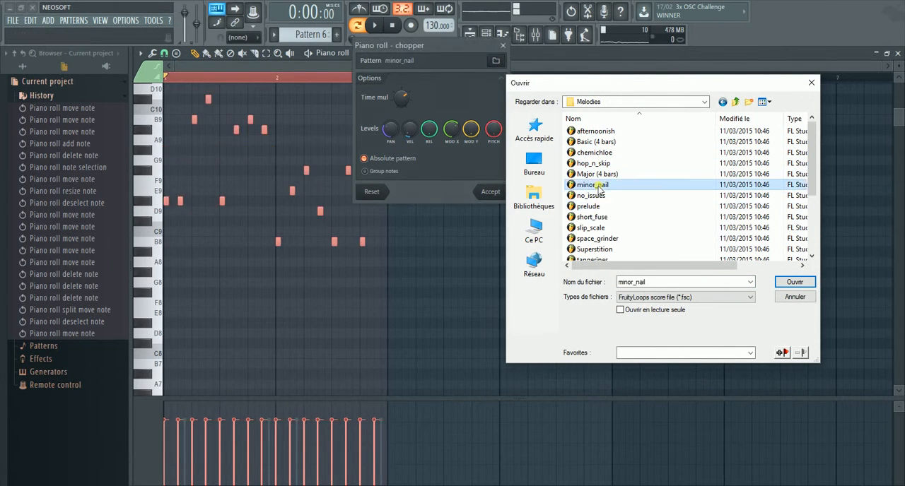
double_click(596, 186)
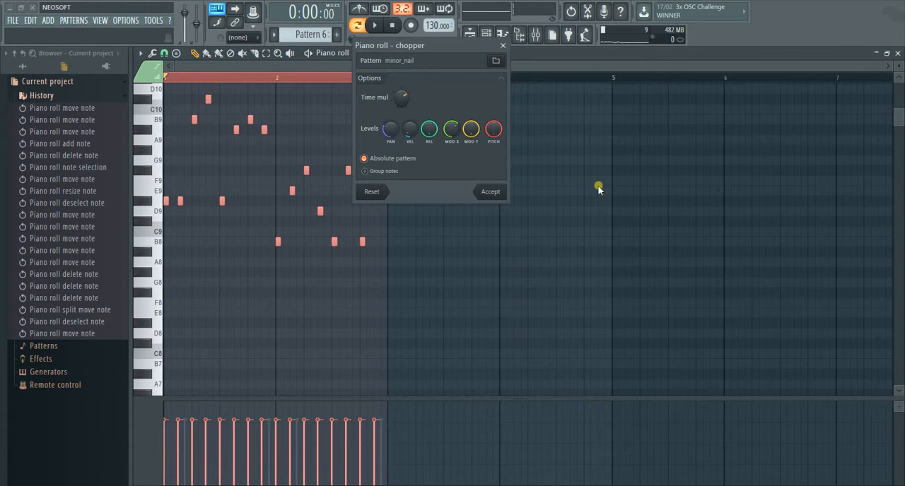
left_click(490, 193)
Step: Play back the chopped Nexus_2 melody in Pattern 6 and stop it before the end of bar 2
left_click_drag(890, 66, 626, 66)
left_click(376, 26)
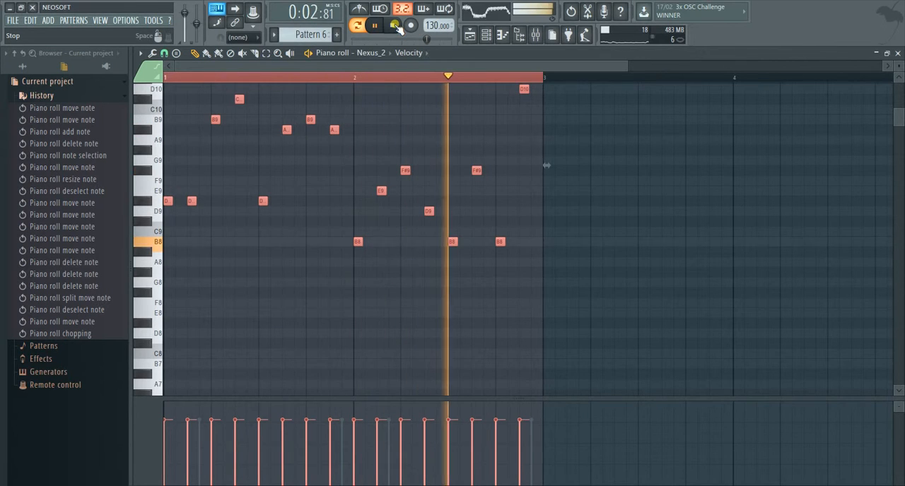
left_click(394, 25)
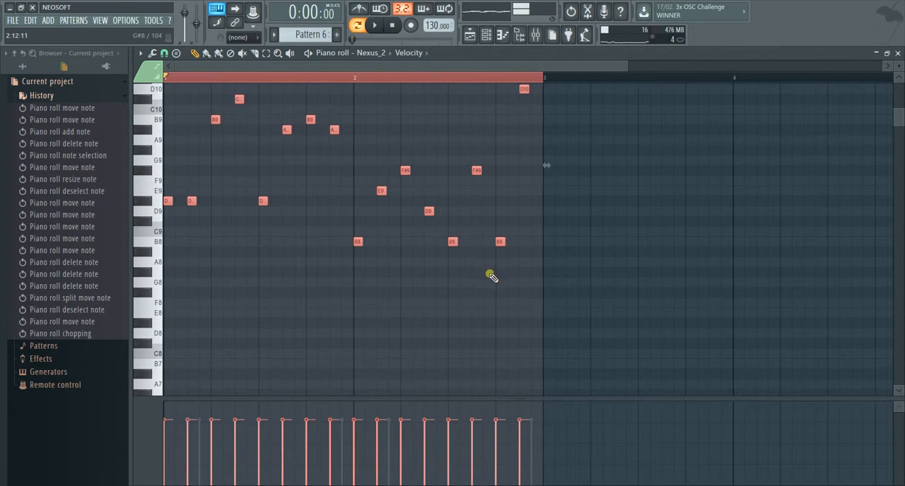
scroll(487, 276, "up", 3)
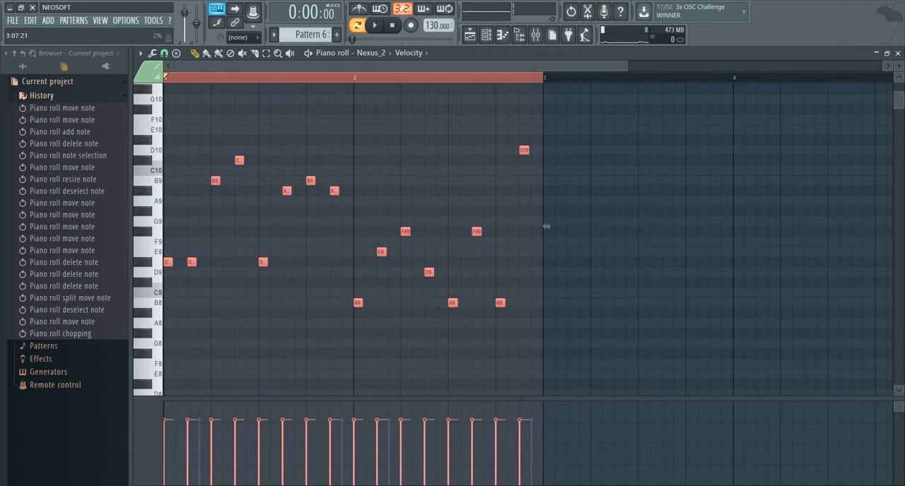
left_click(603, 485)
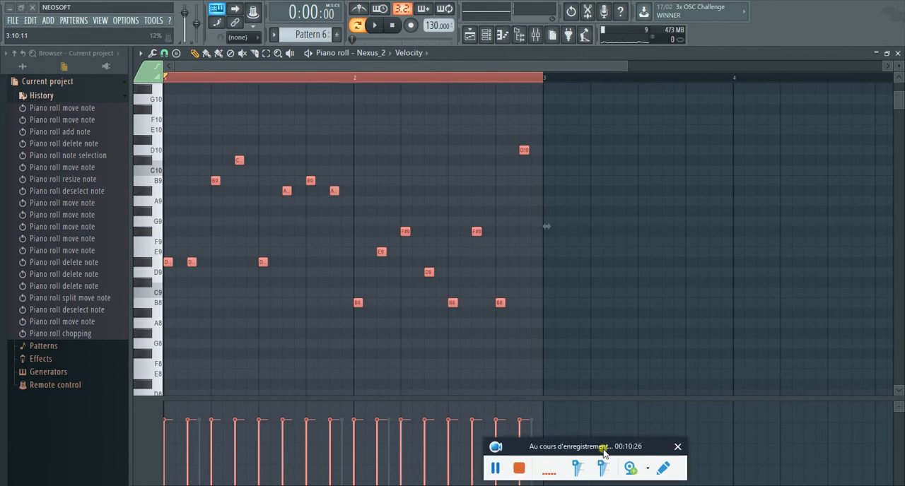